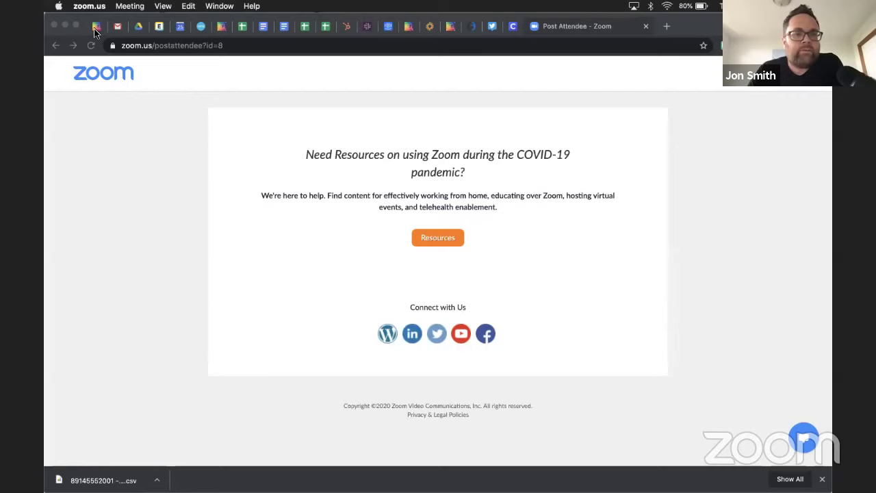
# Step: Switch to the Book Creator library in Chrome, dismiss the downloads bar and open "A new book" for editing
pyautogui.click(233, 260)
pyautogui.press('super+1')
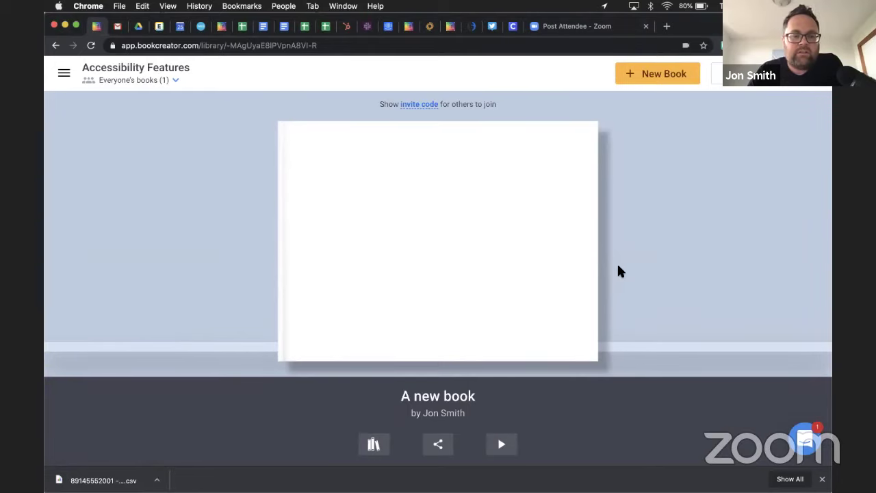
pyautogui.click(821, 478)
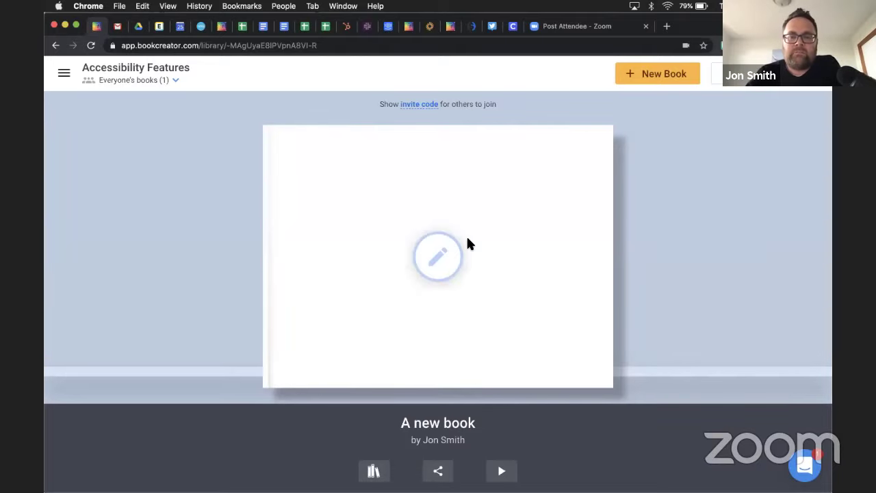
pyautogui.click(468, 244)
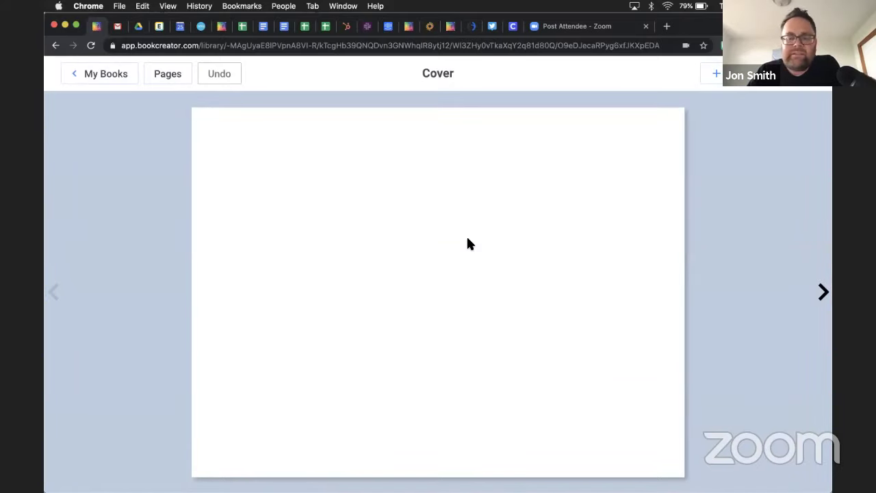
# Step: Start a new text box on the book's cover page
pyautogui.click(715, 74)
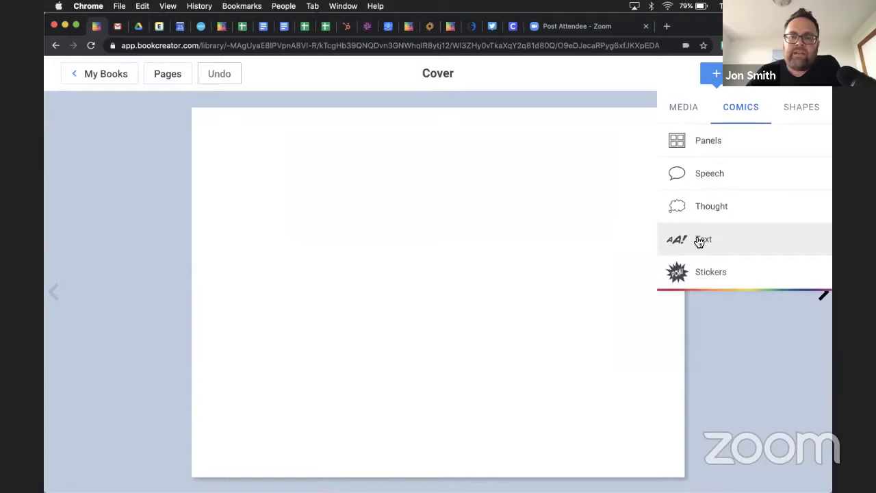
pyautogui.click(676, 109)
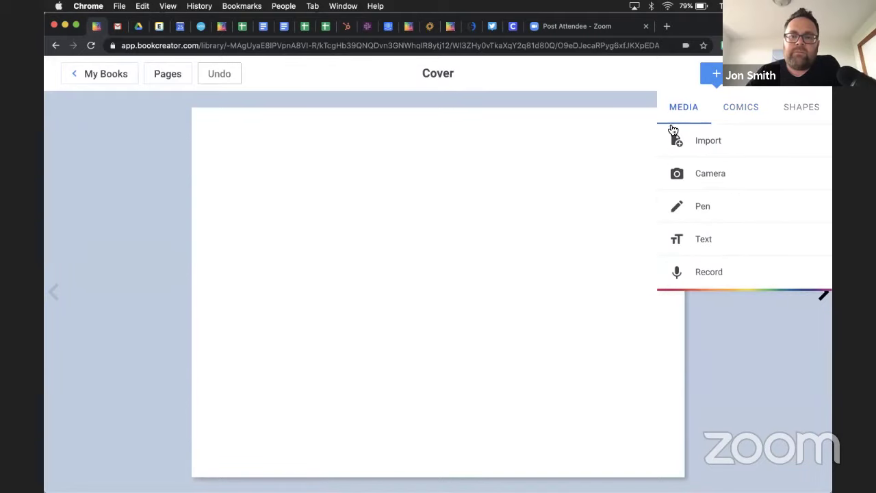
pyautogui.click(688, 241)
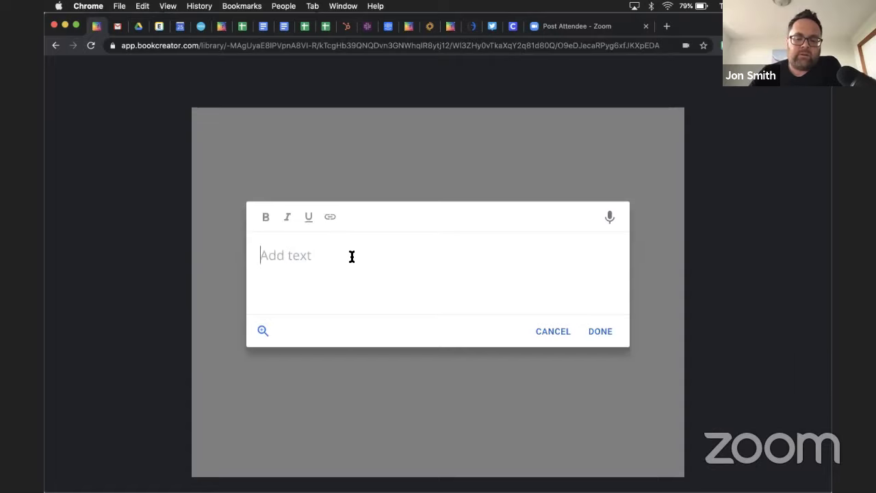
pyautogui.write('jon')
pyautogui.press('BackSpace')
pyautogui.press('BackSpace')
pyautogui.press('BackSpace')
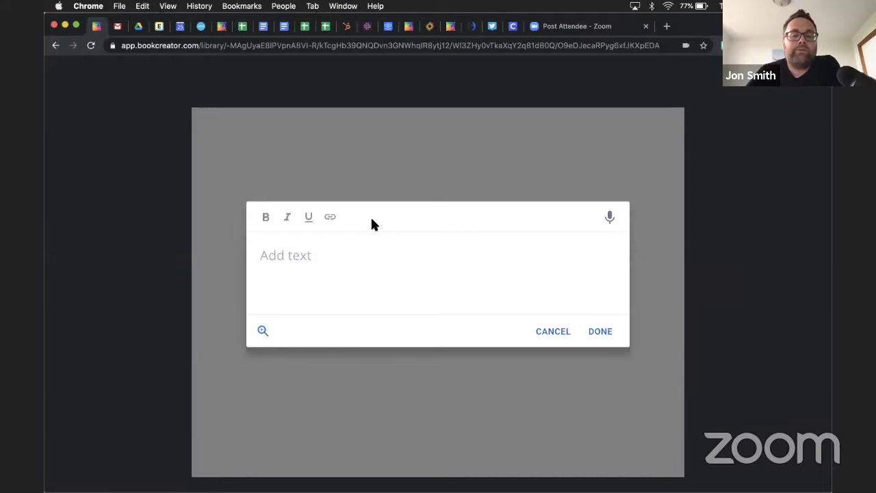
# Step: Try speech-to-text dictation in Español (Colombia), look through the dictation languages, and clear the dictated text
pyautogui.click(609, 220)
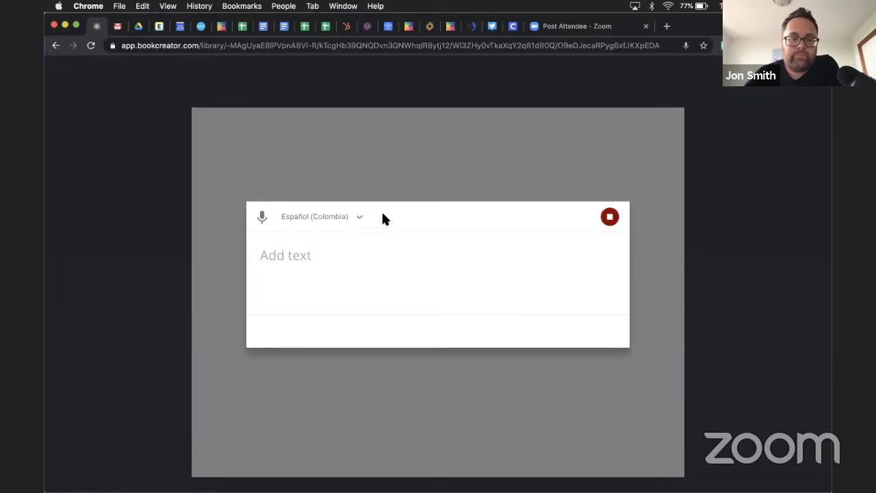
pyautogui.click(359, 219)
pyautogui.scroll(-8, 333, 282)
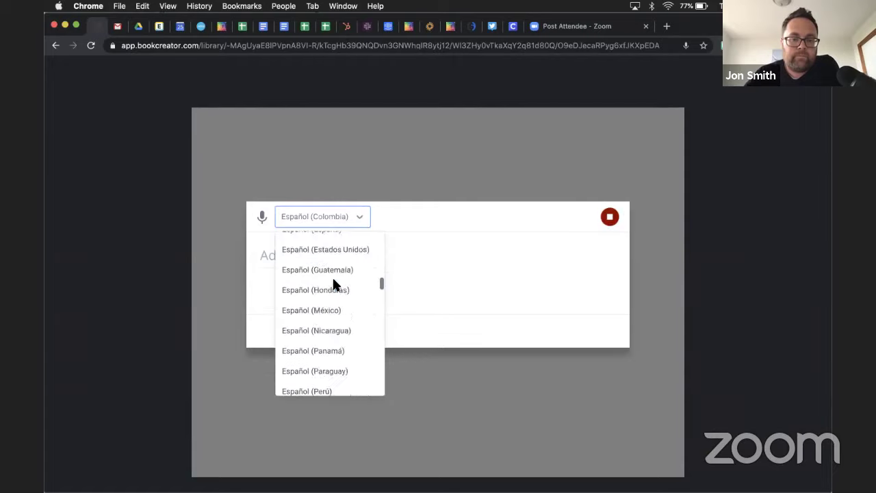
pyautogui.scroll(3, 332, 282)
pyautogui.scroll(6, 333, 283)
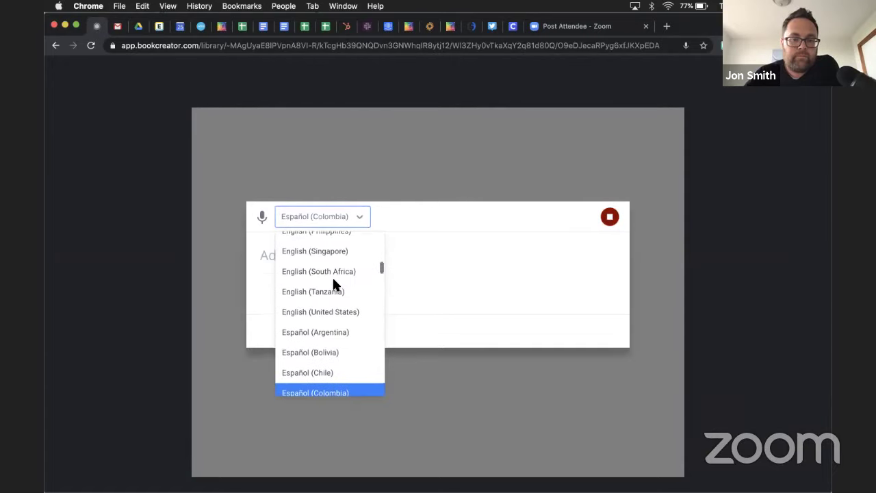
pyautogui.click(502, 218)
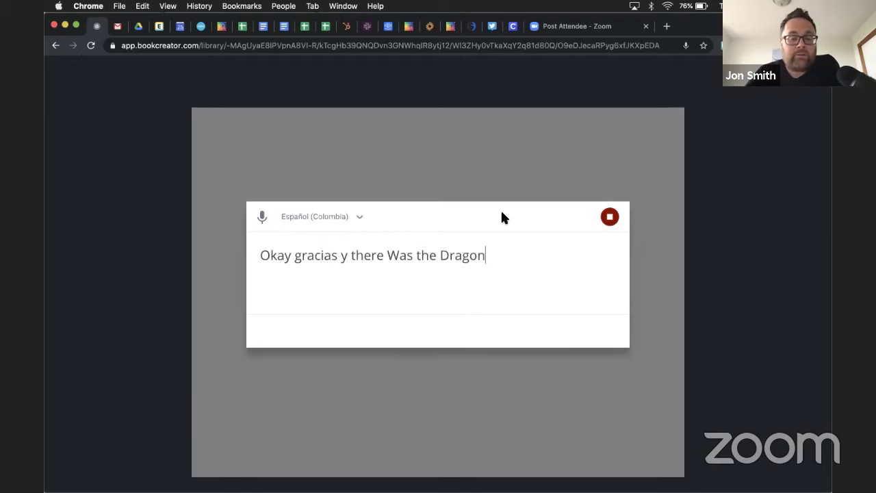
pyautogui.click(610, 217)
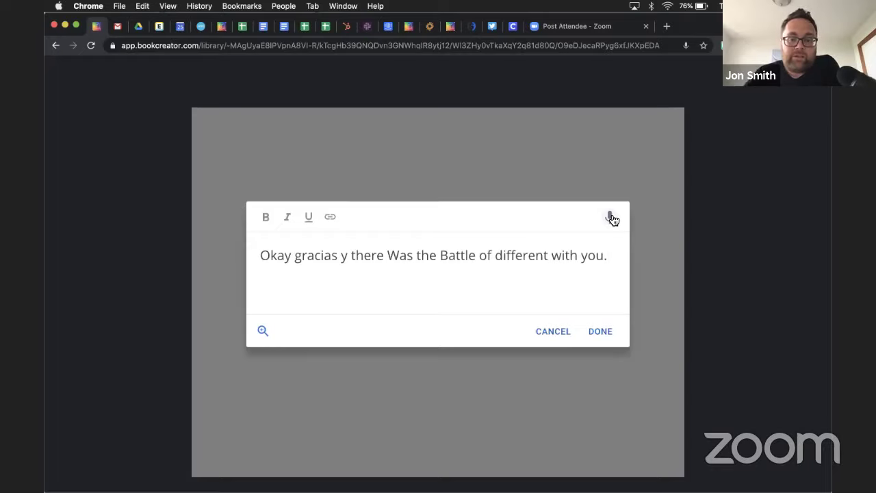
pyautogui.tripleClick(470, 252)
pyautogui.press('BackSpace')
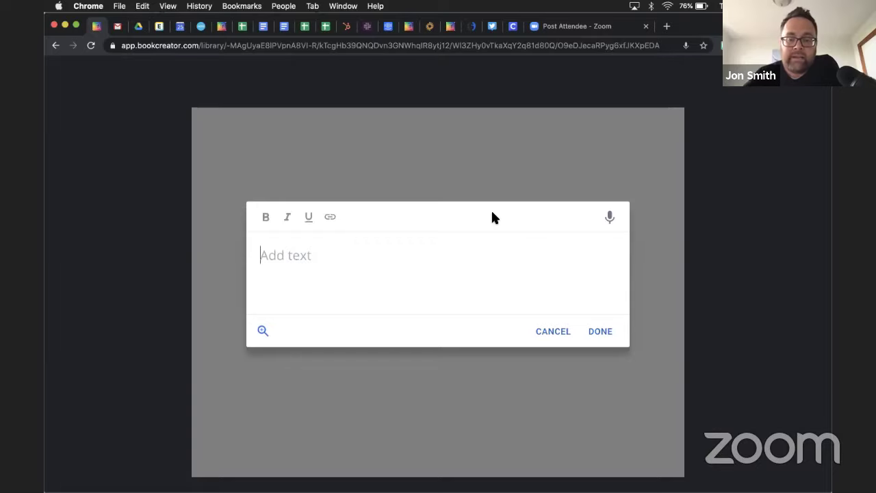
# Step: Dictate "Cuando es tu cumpleaños?" in Español (Colombia), correct its end to a question mark and place the text on the cover
pyautogui.click(611, 217)
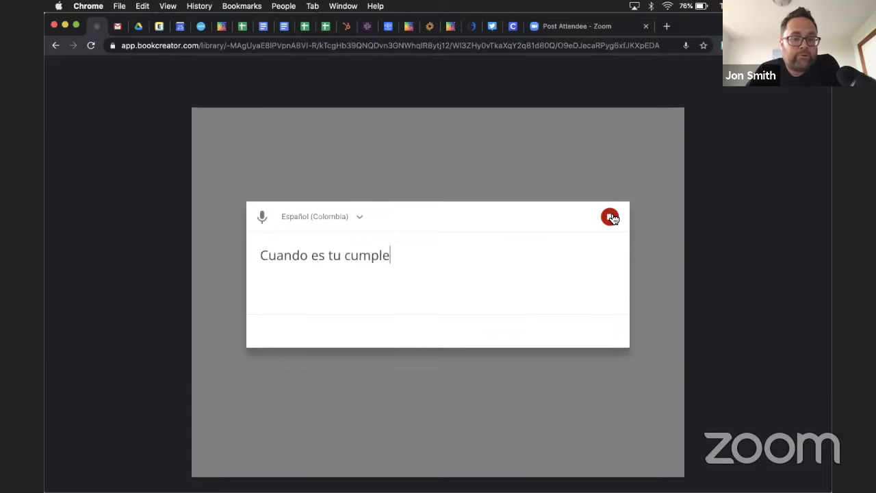
pyautogui.click(611, 217)
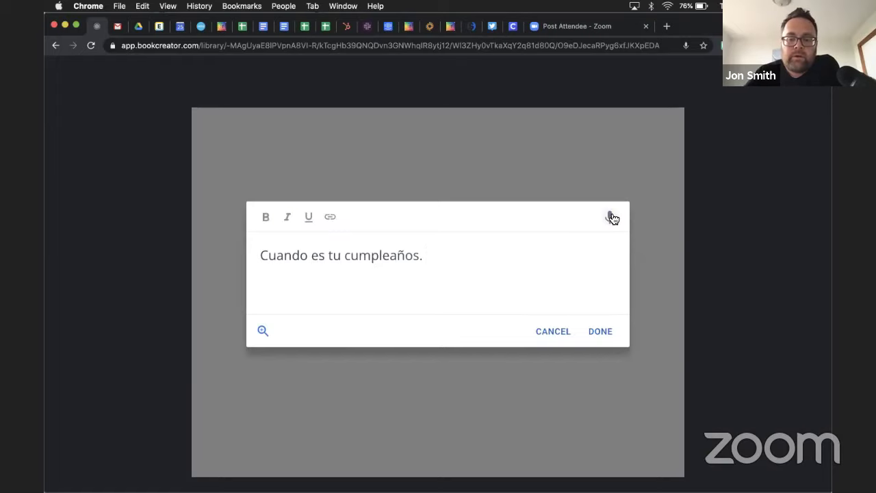
pyautogui.press('BackSpace')
pyautogui.press('BackSpace')
pyautogui.write('?')
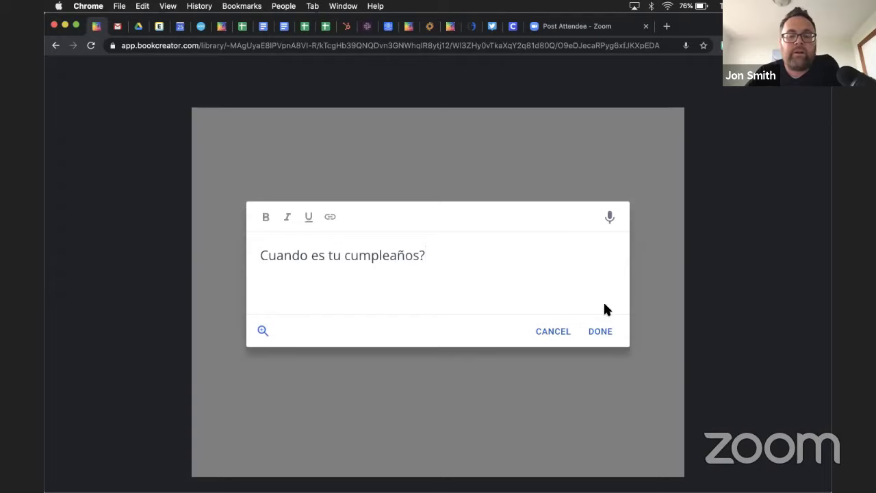
pyautogui.click(607, 335)
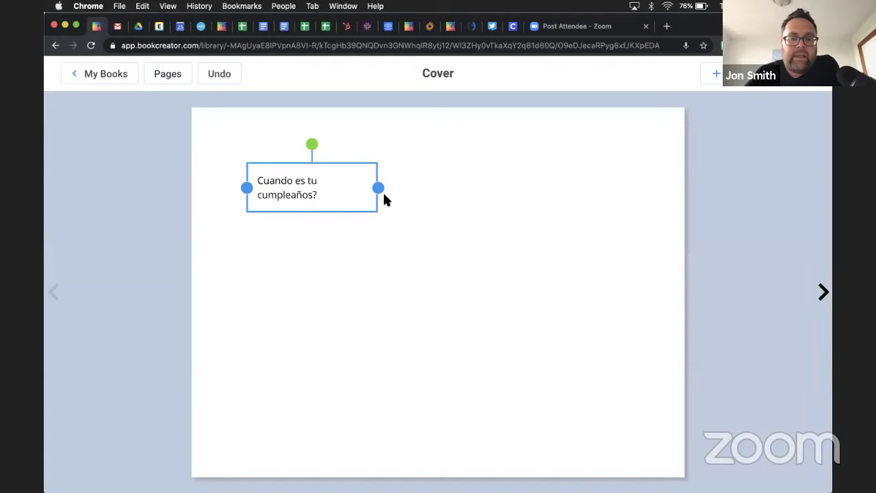
# Step: Widen the text box, set its text to size 33 with centre alignment, and move it to the middle of the cover
pyautogui.moveTo(381, 186); pyautogui.dragTo(534, 264)
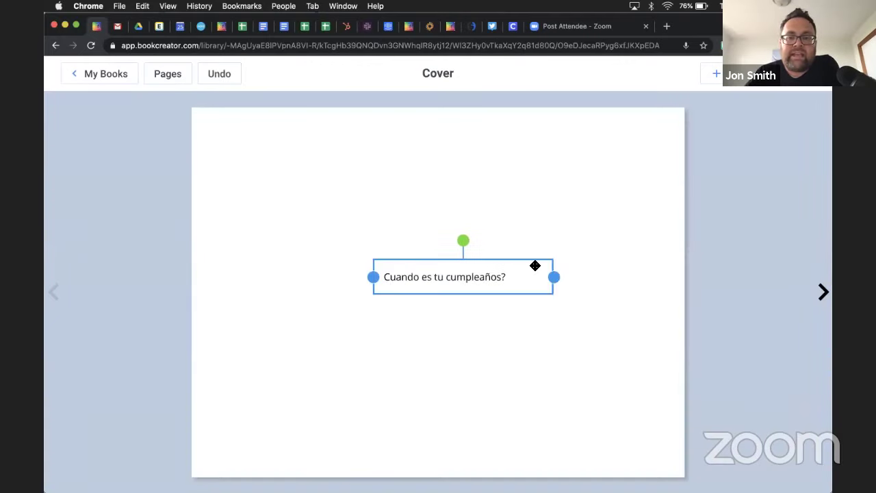
pyautogui.click(745, 74)
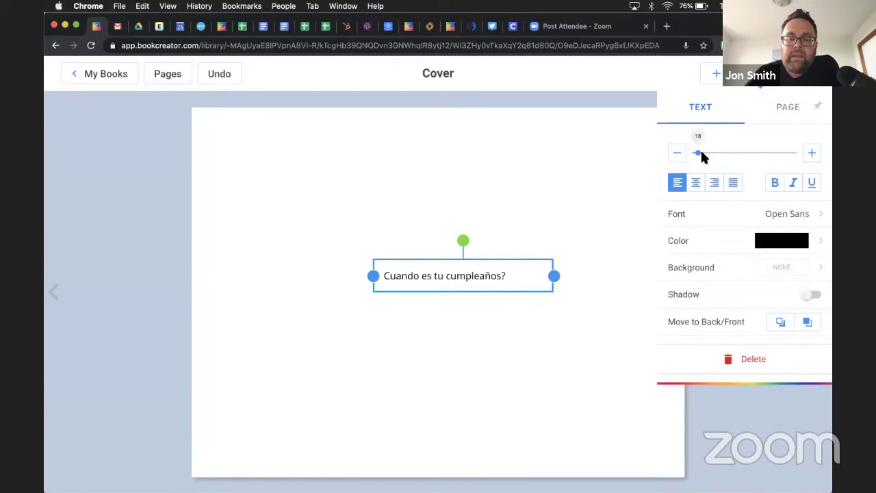
pyautogui.moveTo(699, 153); pyautogui.dragTo(704, 153)
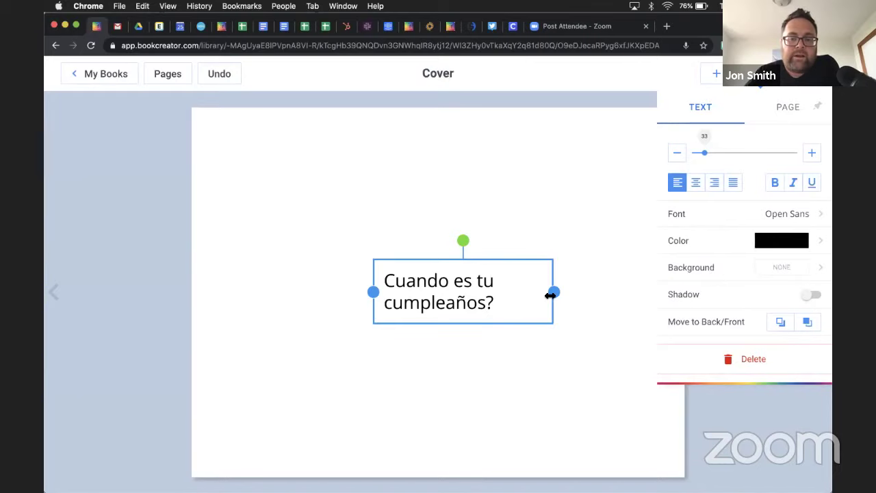
pyautogui.click(695, 183)
pyautogui.moveTo(511, 293); pyautogui.dragTo(481, 290)
pyautogui.click(520, 213)
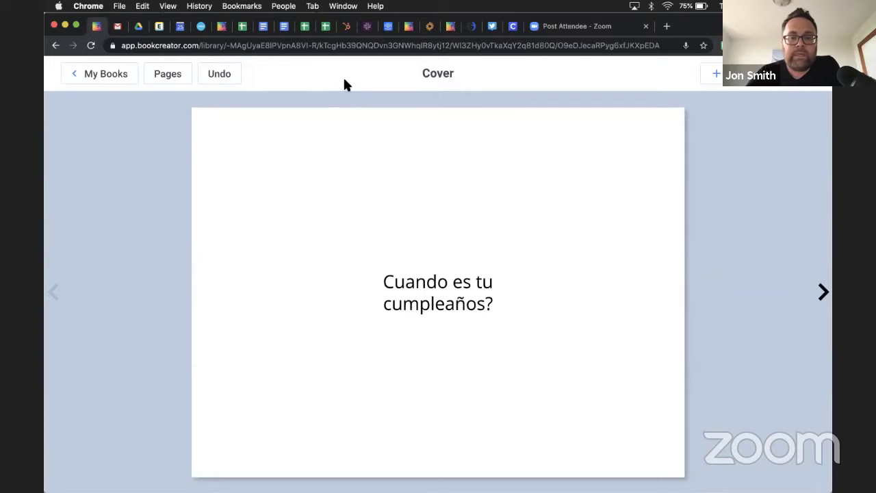
# Step: Delete the Spanish text box from the cover
pyautogui.click(435, 293)
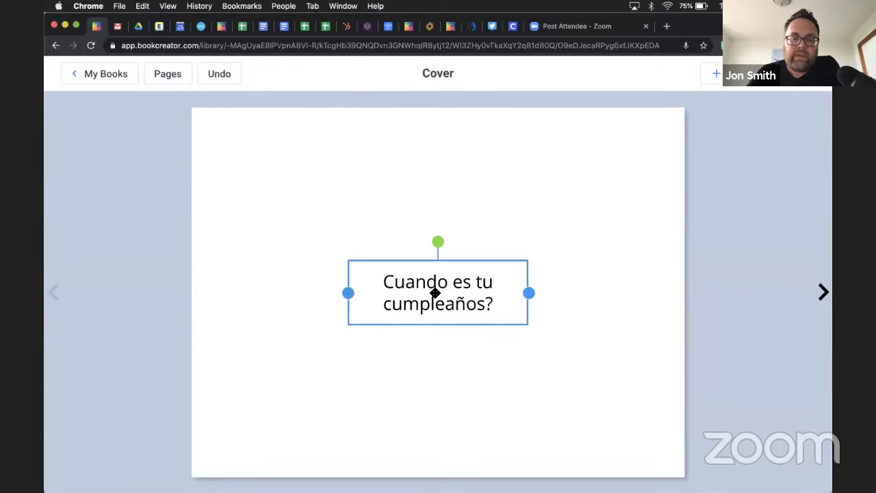
pyautogui.press('BackSpace')
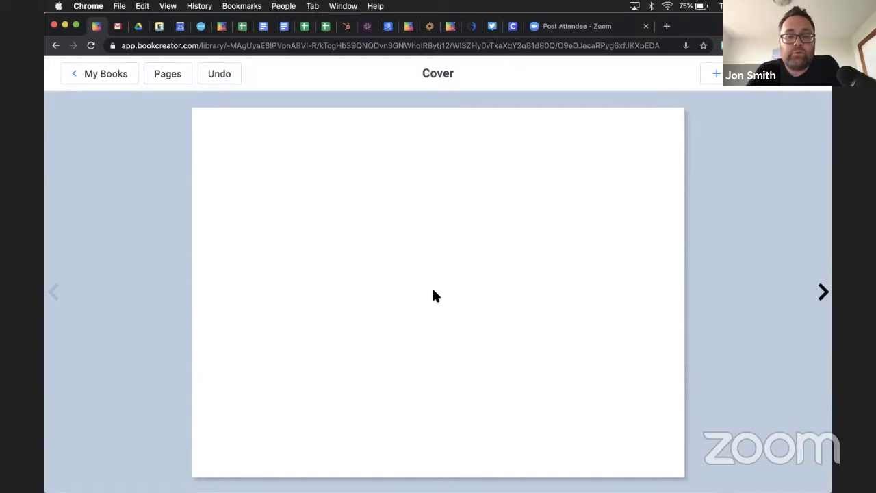
# Step: Record a camera video of about 6 seconds and insert it on the cover
pyautogui.click(719, 76)
pyautogui.click(690, 110)
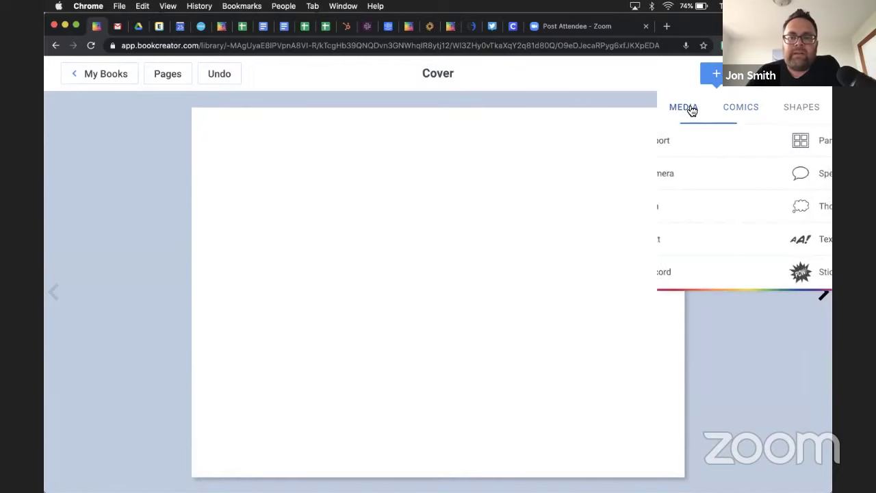
pyautogui.click(705, 175)
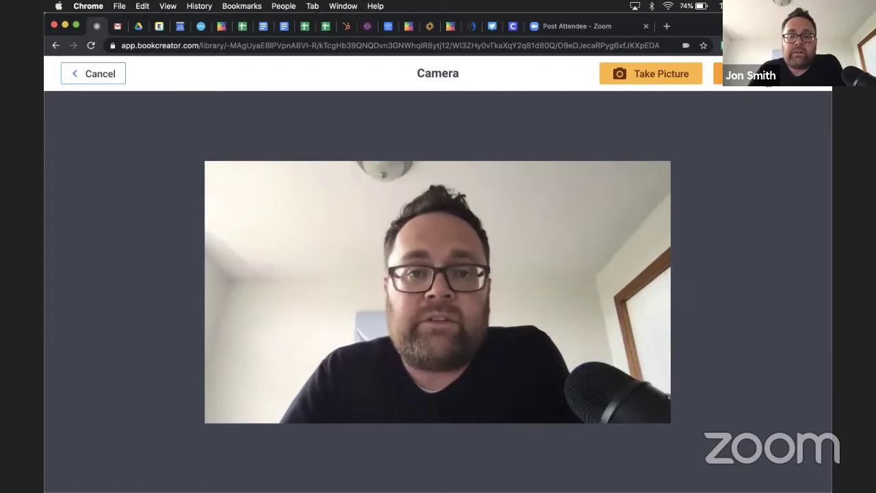
pyautogui.press('space')
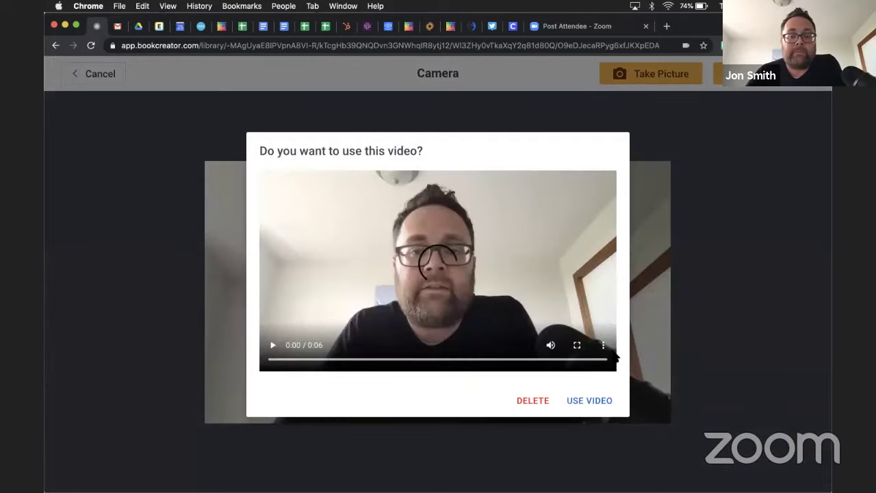
pyautogui.click(588, 403)
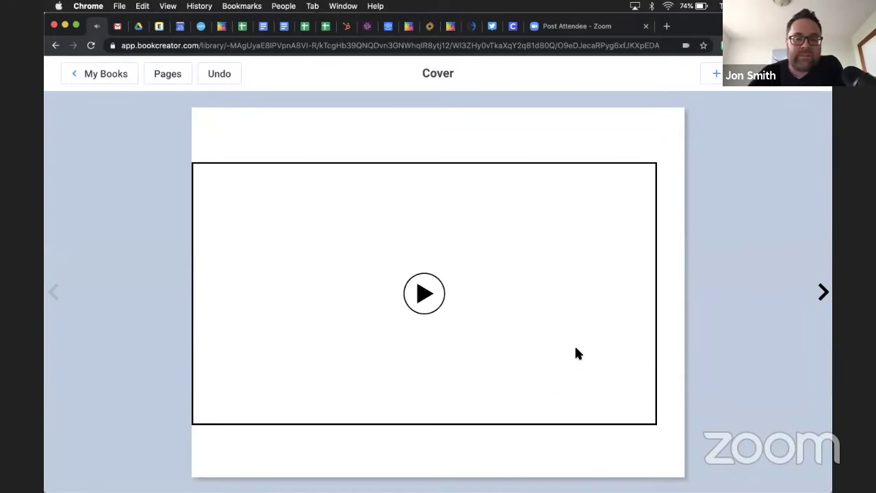
# Step: Shrink the video to a little over half the cover's width and move it to the middle of the page
pyautogui.moveTo(652, 163); pyautogui.dragTo(478, 262)
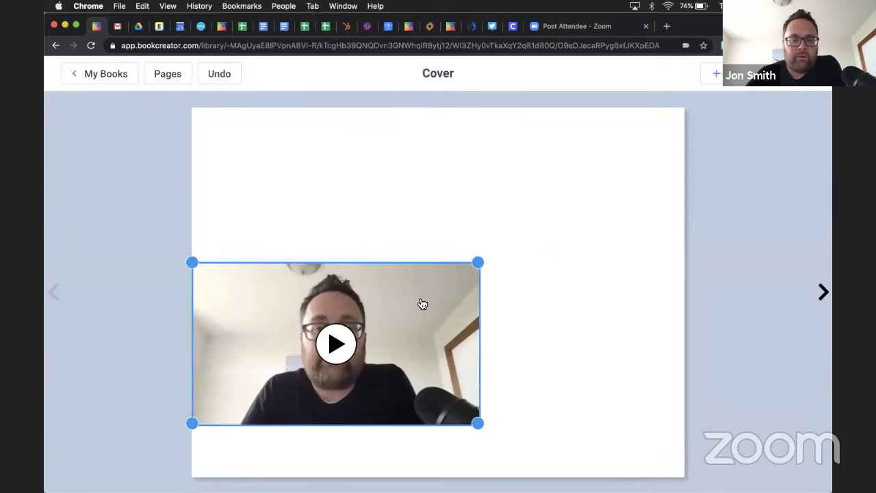
pyautogui.moveTo(422, 303); pyautogui.dragTo(524, 255)
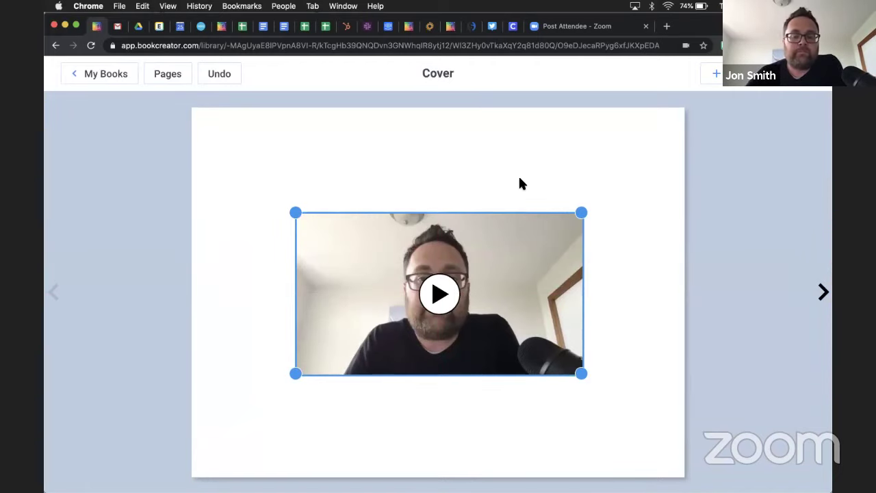
pyautogui.click(519, 183)
# Step: Check the caption options in the cover video's settings
pyautogui.click(531, 250)
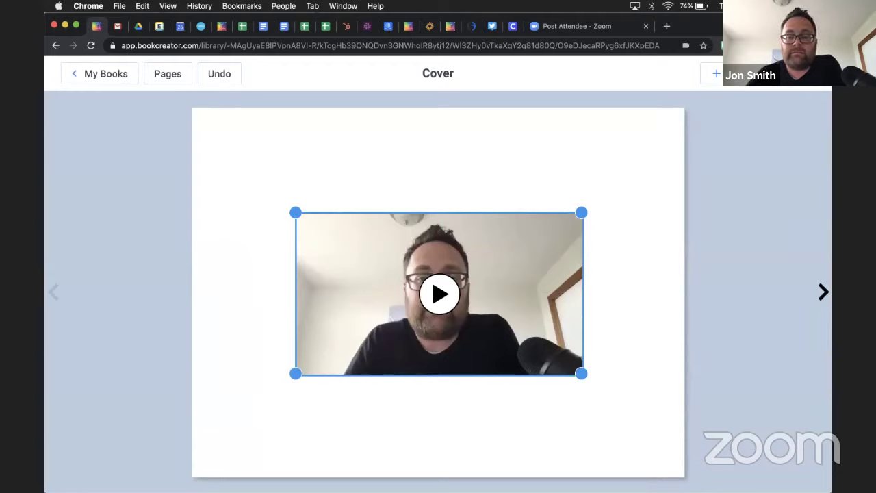
pyautogui.click(760, 87)
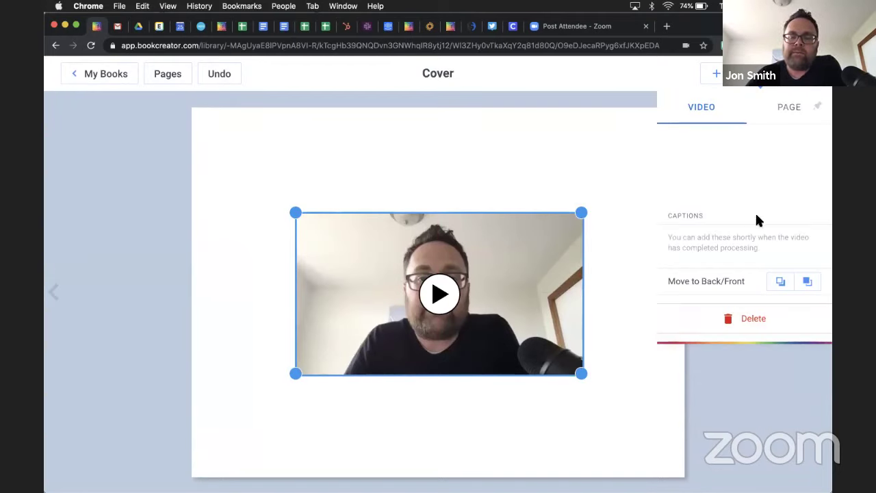
pyautogui.click(563, 164)
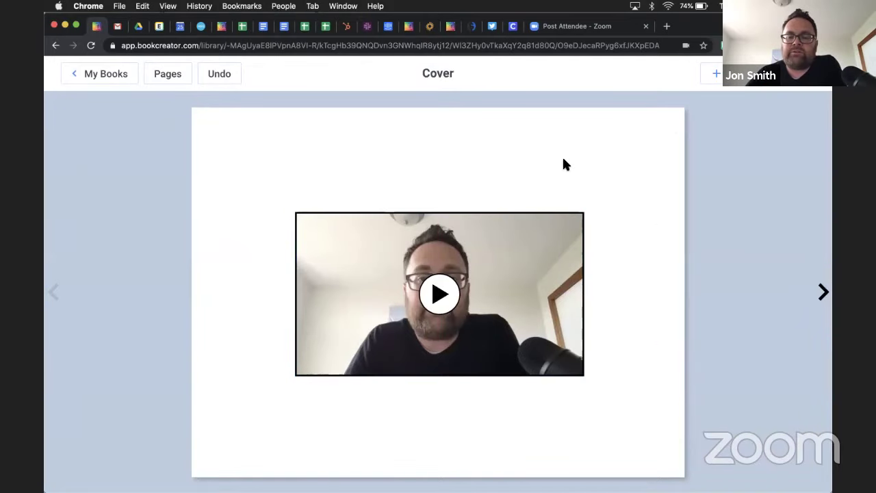
# Step: Reload the book page and open the option to add captions to the cover video
pyautogui.click(90, 45)
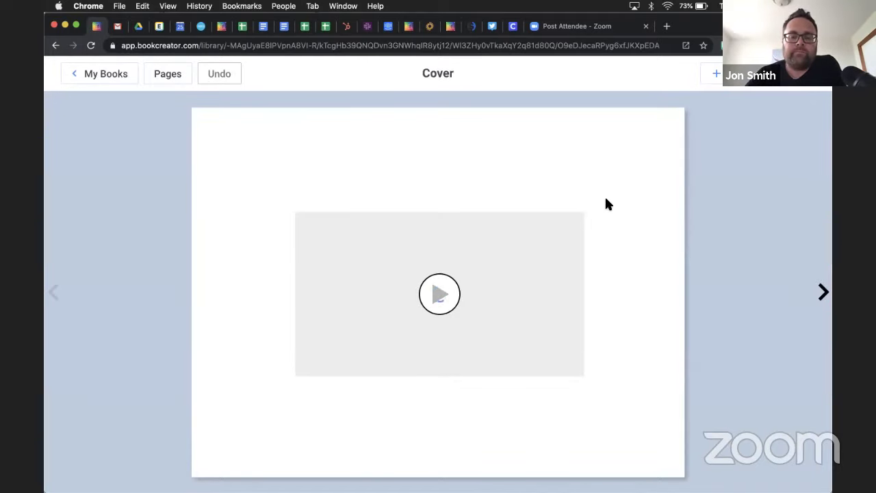
pyautogui.click(566, 256)
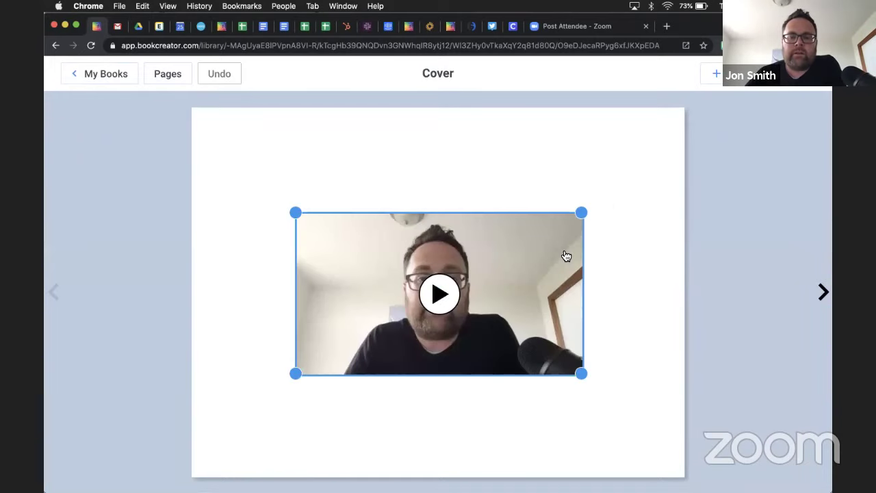
pyautogui.click(764, 85)
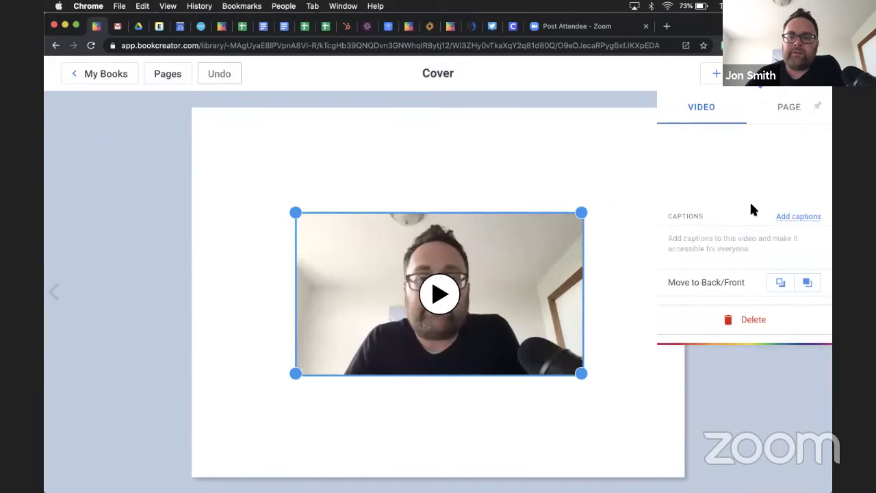
pyautogui.click(787, 218)
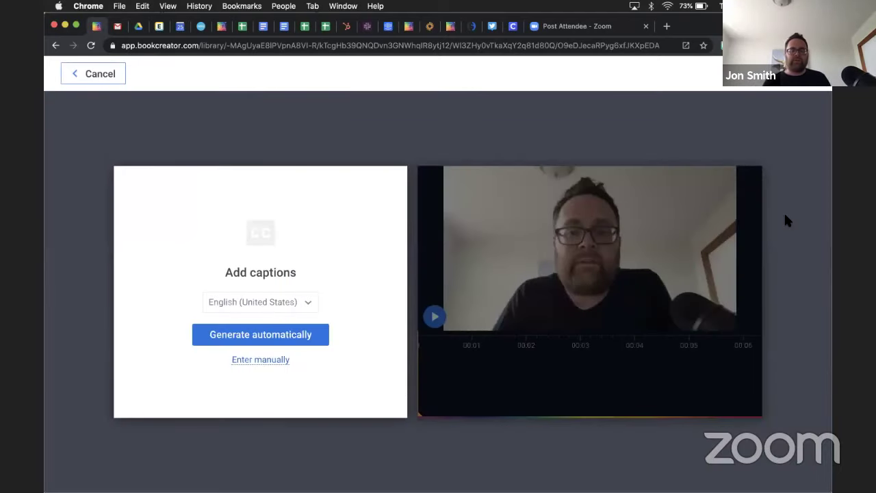
# Step: Browse the available caption languages, keeping English (United States) selected
pyautogui.click(288, 302)
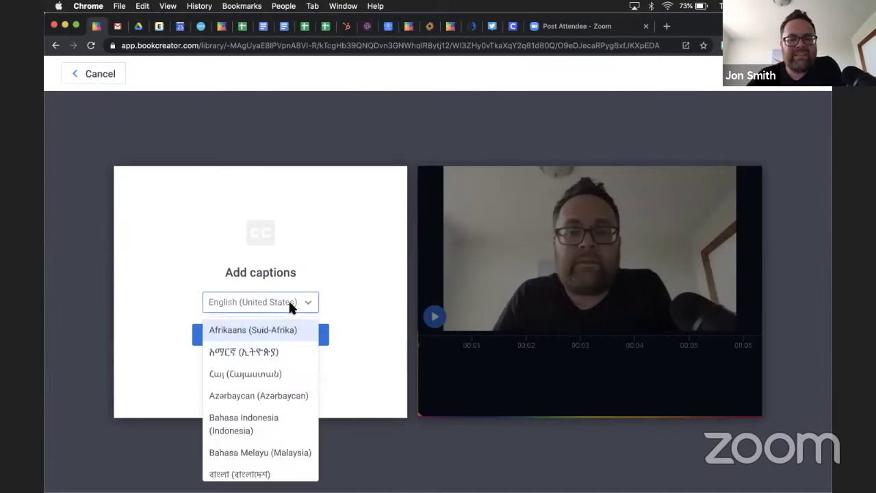
pyautogui.scroll(-10, 286, 349)
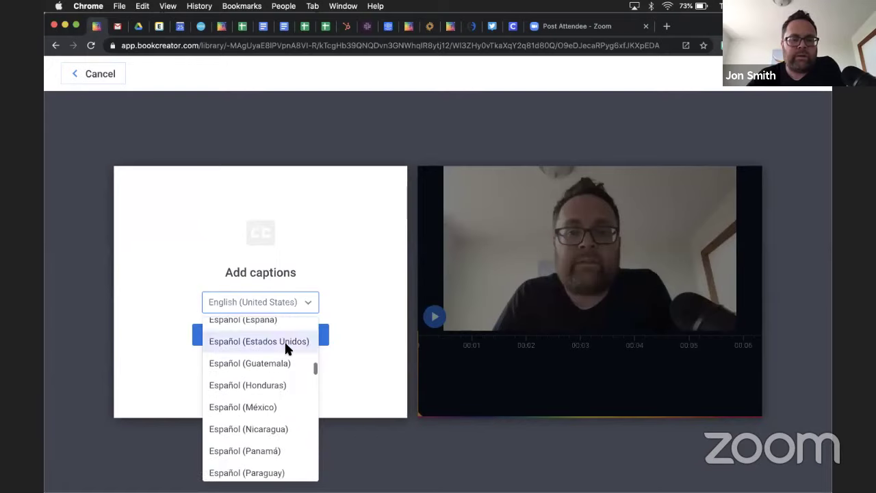
pyautogui.scroll(20, 286, 349)
pyautogui.scroll(-5, 284, 339)
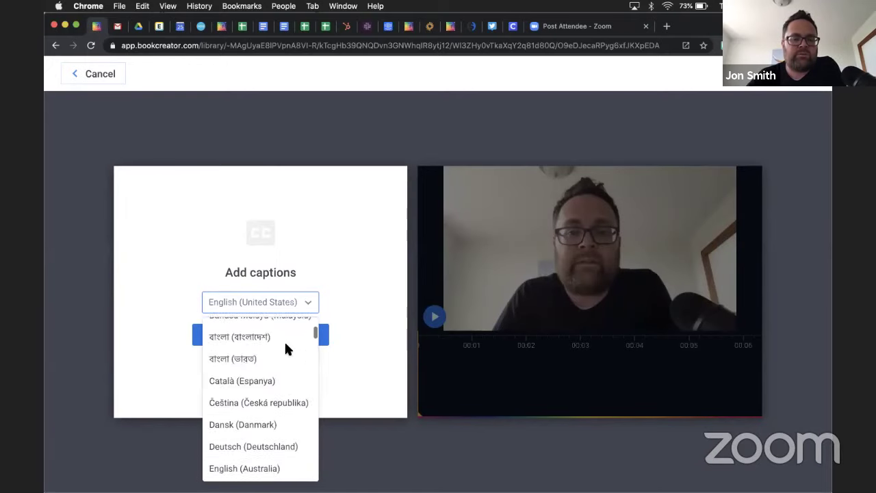
pyautogui.click(348, 192)
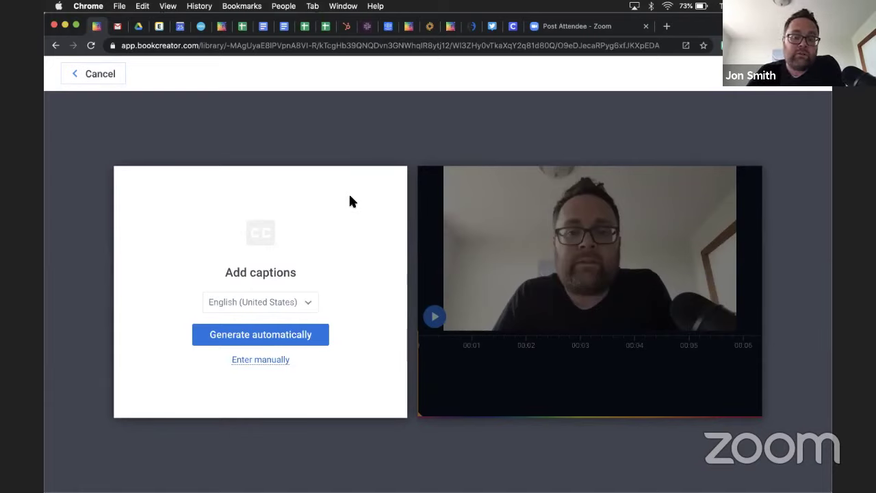
# Step: Generate English (United States) captions automatically for the video and return to the cover
pyautogui.click(276, 336)
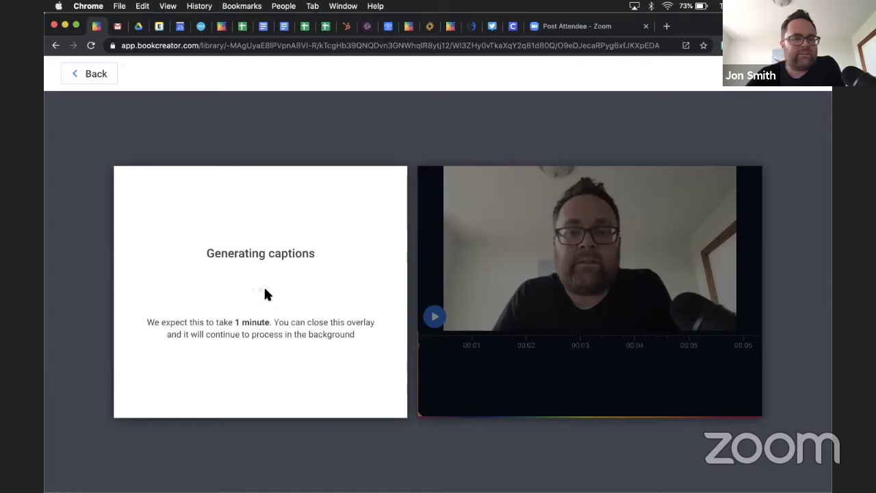
pyautogui.click(93, 80)
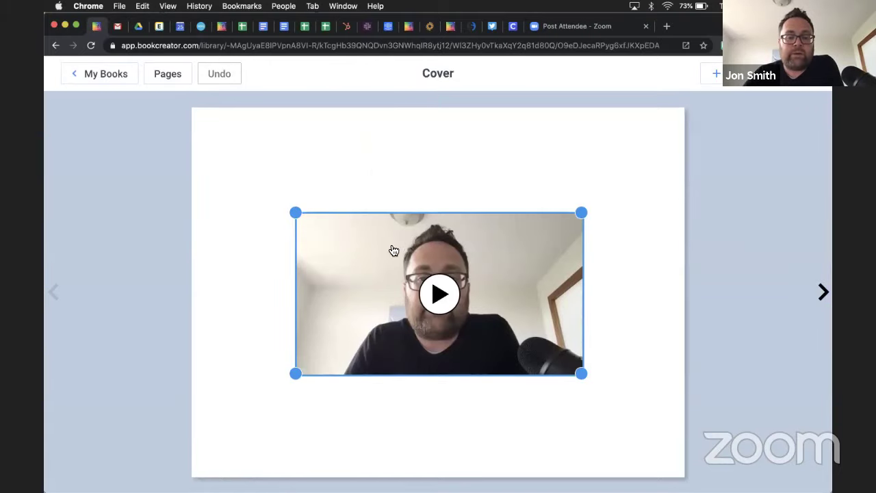
# Step: Move the video straight up into the upper part of the cover
pyautogui.moveTo(390, 250); pyautogui.dragTo(390, 181)
pyautogui.click(395, 316)
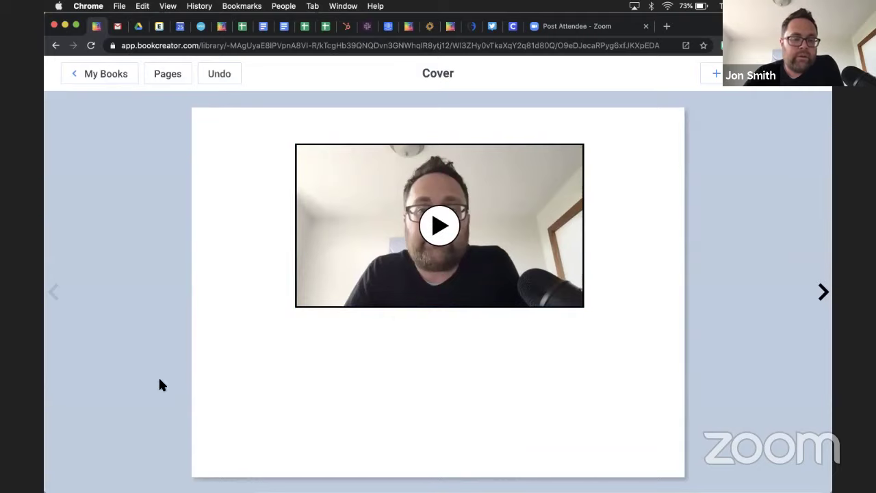
# Step: Play the cover video several times to check its generated captions, pausing it and deselecting it
pyautogui.click(434, 230)
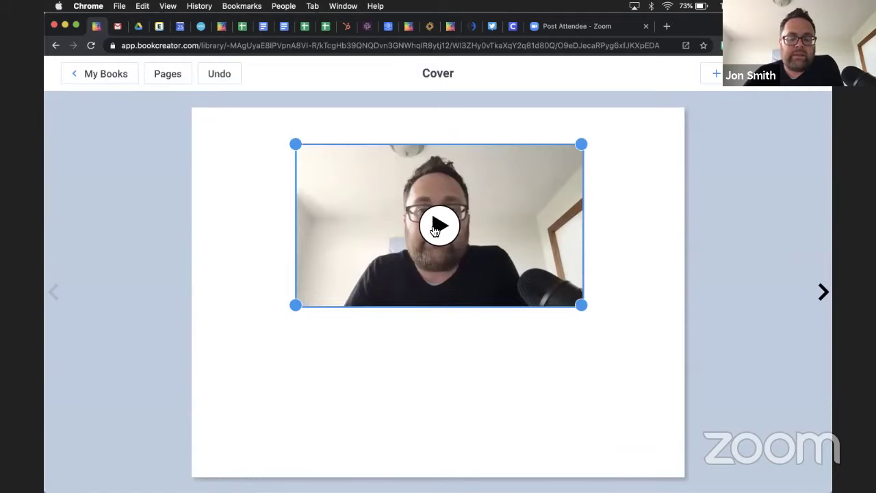
pyautogui.click(433, 230)
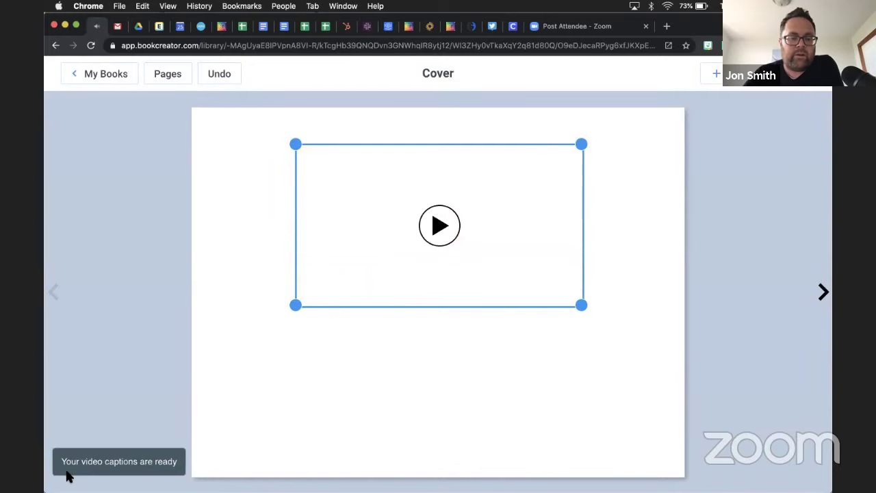
pyautogui.click(440, 226)
pyautogui.click(311, 282)
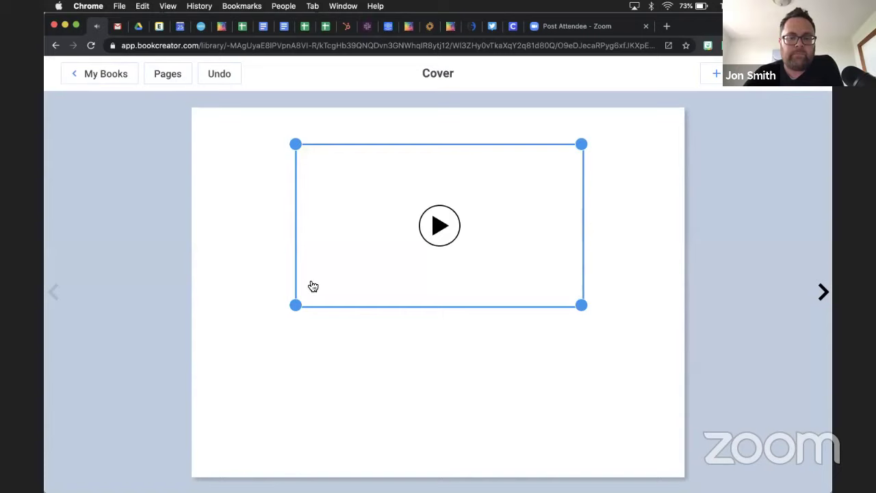
pyautogui.click(422, 226)
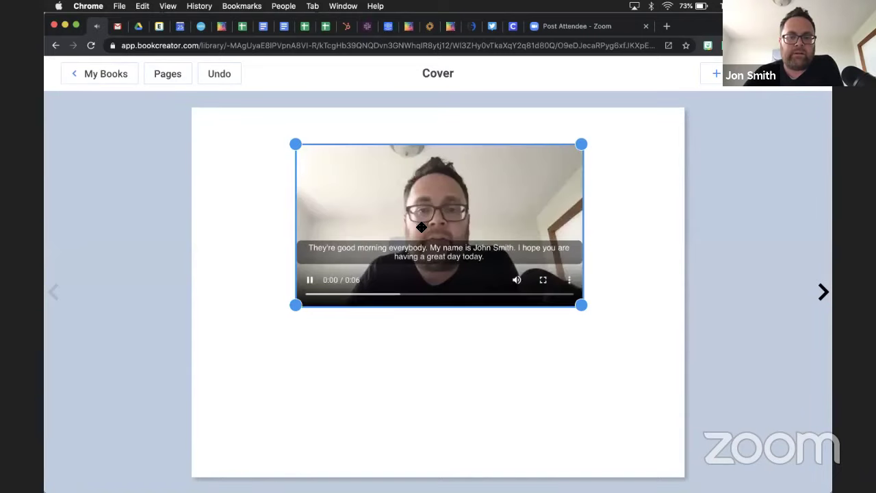
pyautogui.click(312, 284)
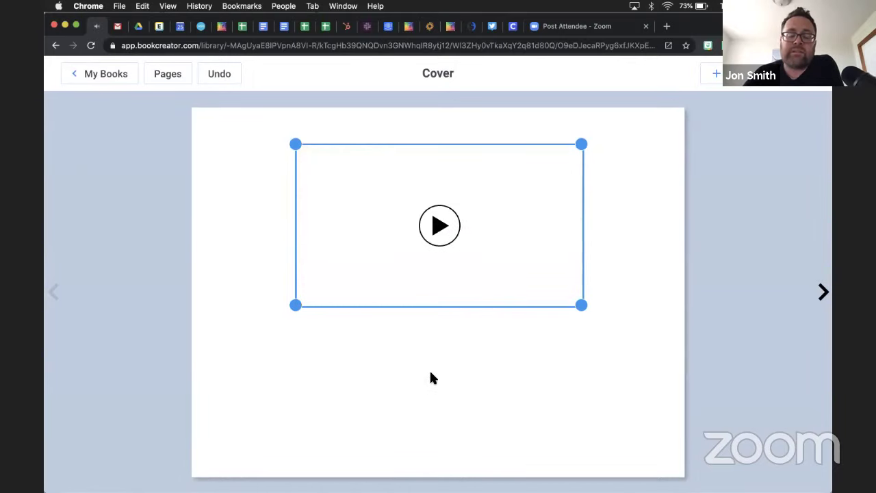
pyautogui.click(429, 370)
pyautogui.click(478, 225)
pyautogui.click(439, 225)
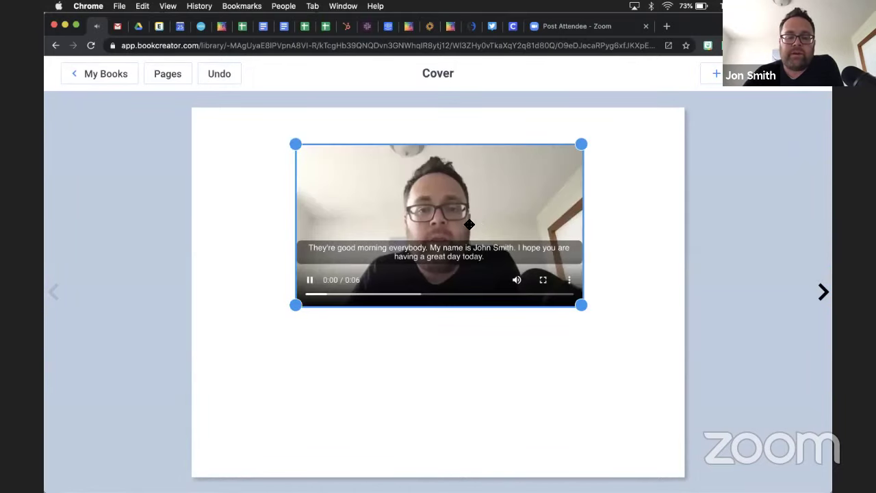
pyautogui.click(313, 283)
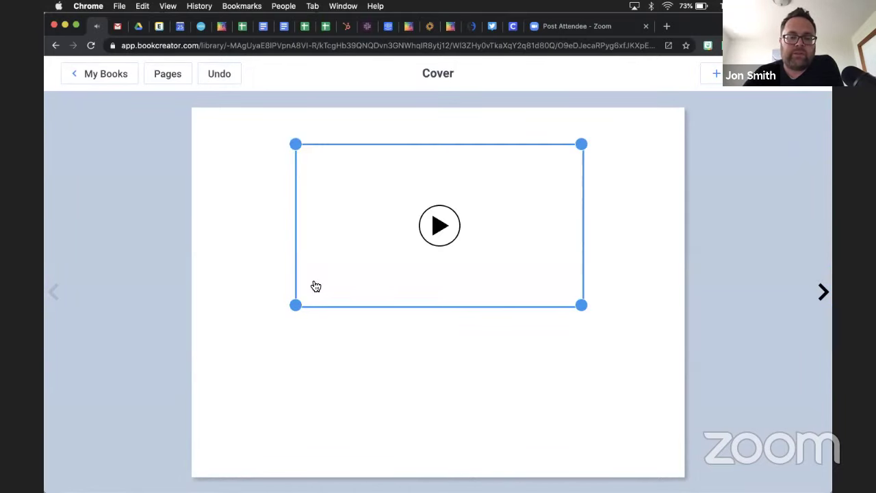
pyautogui.click(523, 369)
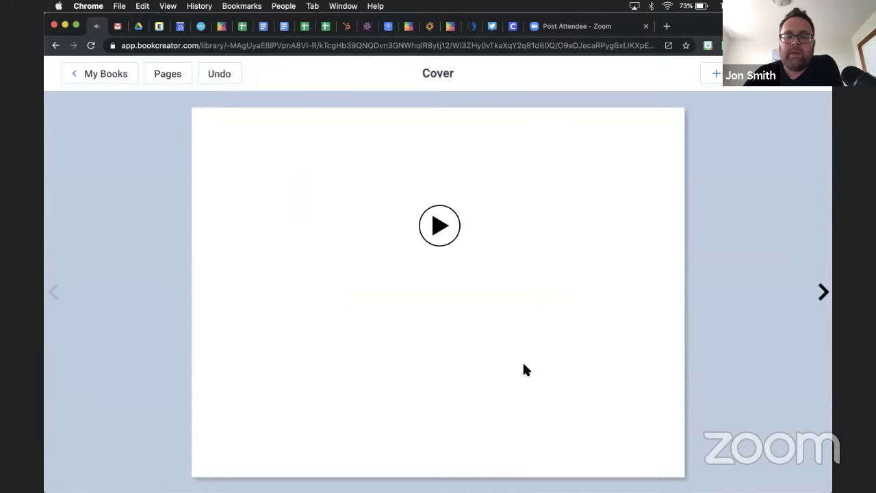
# Step: Open the cover video's existing English (United States) captions for editing
pyautogui.click(562, 171)
pyautogui.click(564, 174)
pyautogui.click(565, 175)
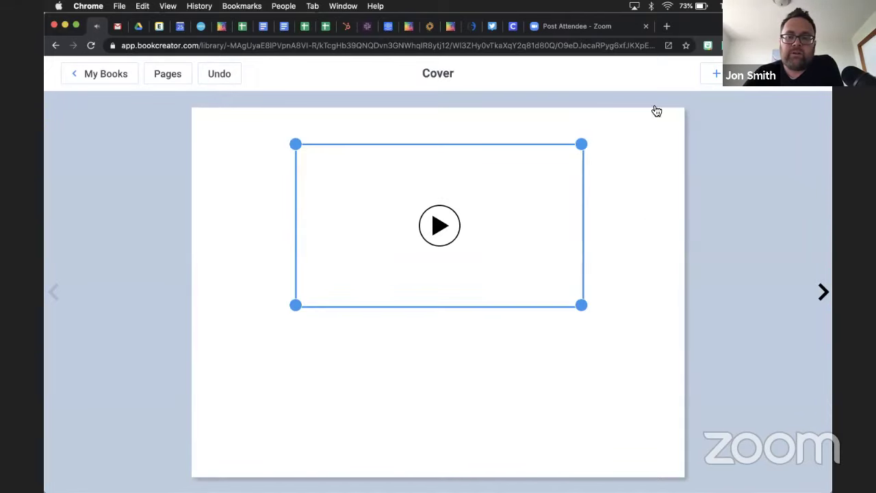
pyautogui.click(753, 73)
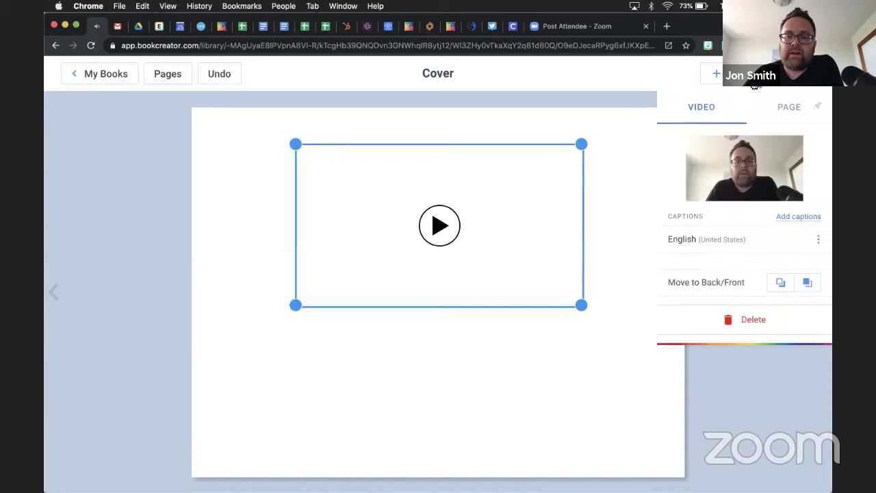
pyautogui.click(793, 218)
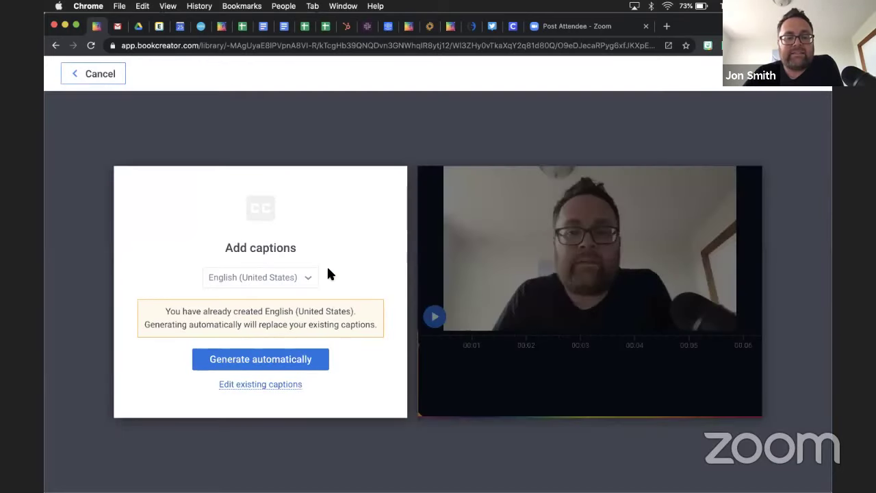
pyautogui.click(258, 385)
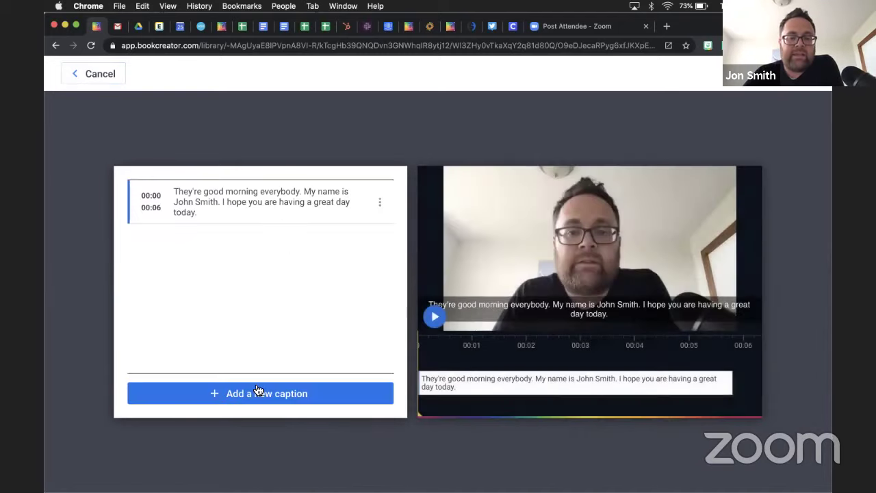
# Step: Remove the wrong first word from the caption so it begins with "Good morning everybody."
pyautogui.click(208, 195)
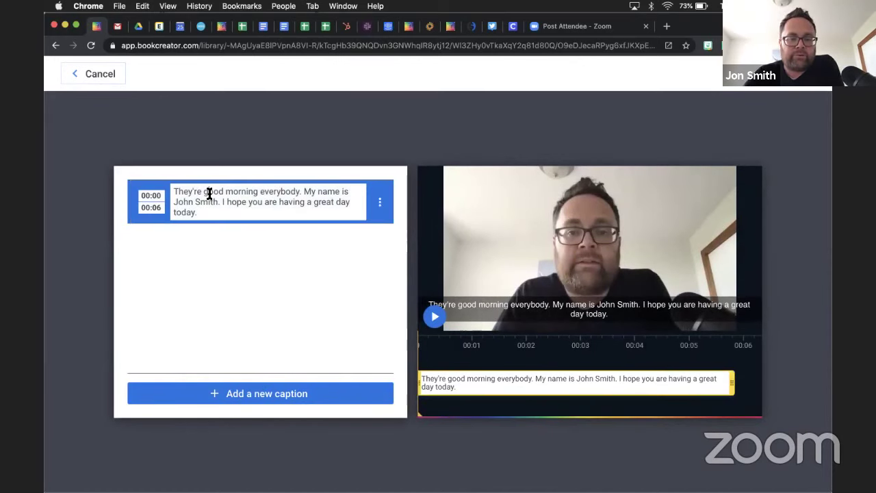
pyautogui.press('BackSpace')
pyautogui.press('BackSpace')
pyautogui.press('BackSpace')
pyautogui.press('BackSpace')
pyautogui.press('BackSpace')
pyautogui.press('BackSpace')
pyautogui.press('BackSpace')
pyautogui.press('BackSpace')
pyautogui.press('BackSpace')
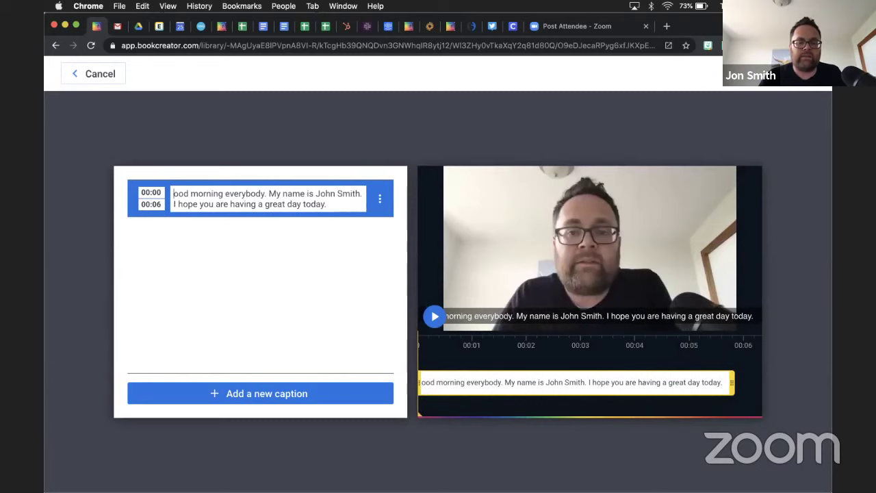
pyautogui.write('G')
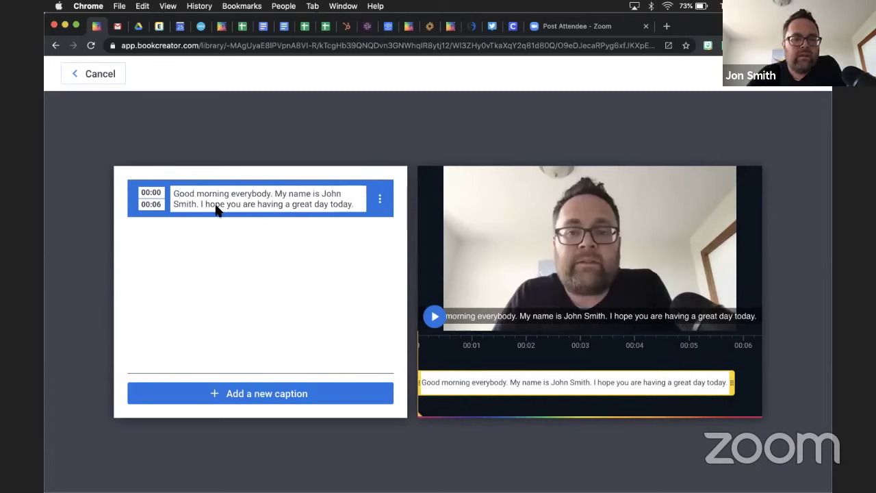
# Step: Correct the speaker's first name in the caption by removing its extra letter, and end the caption with an exclamation mark
pyautogui.click(336, 194)
pyautogui.press('BackSpace')
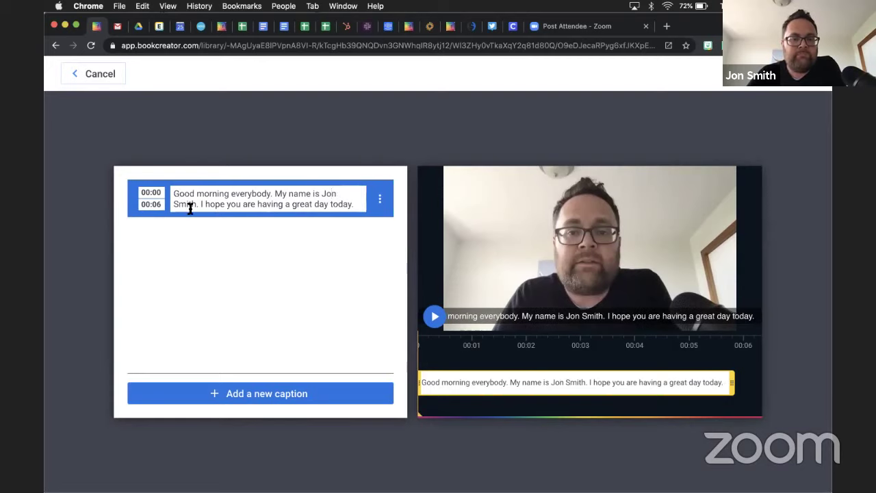
pyautogui.click(356, 204)
pyautogui.press('BackSpace')
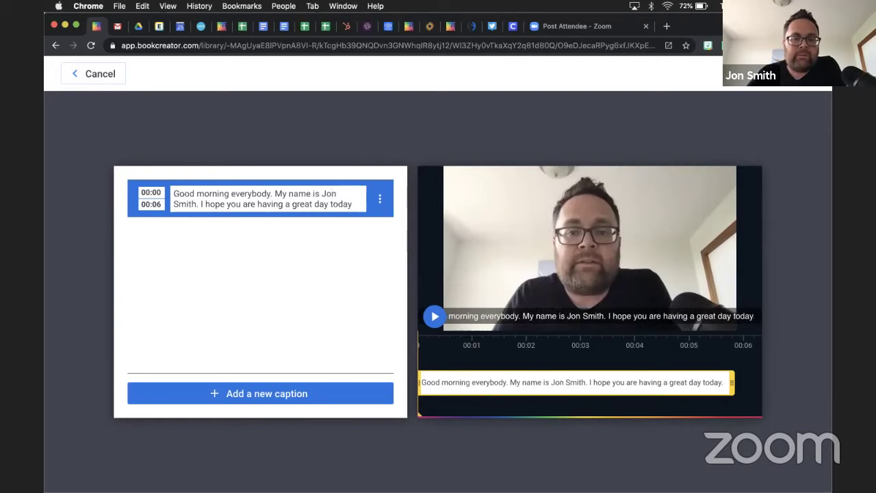
pyautogui.write('!')
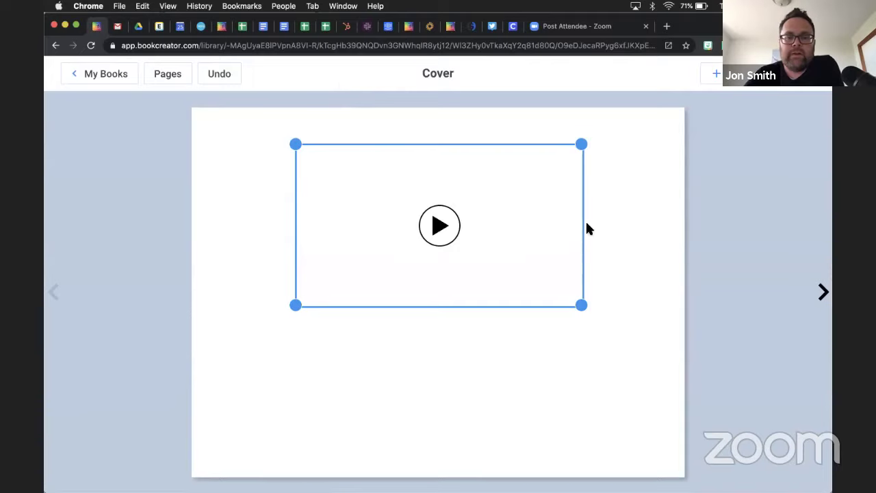
# Step: Delete the video from the cover
pyautogui.click(619, 212)
pyautogui.click(547, 223)
pyautogui.press('Delete')
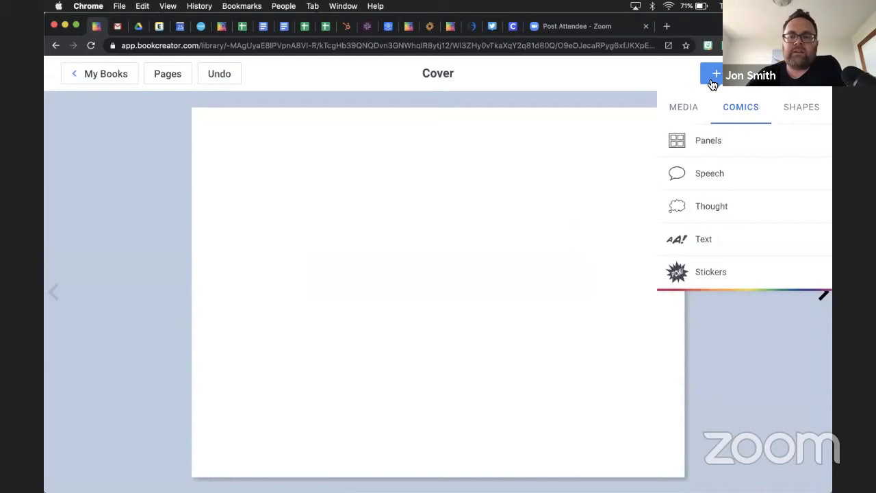
# Step: Record a sound clip of about 4 seconds and insert it on the cover
pyautogui.click(685, 109)
pyautogui.click(693, 274)
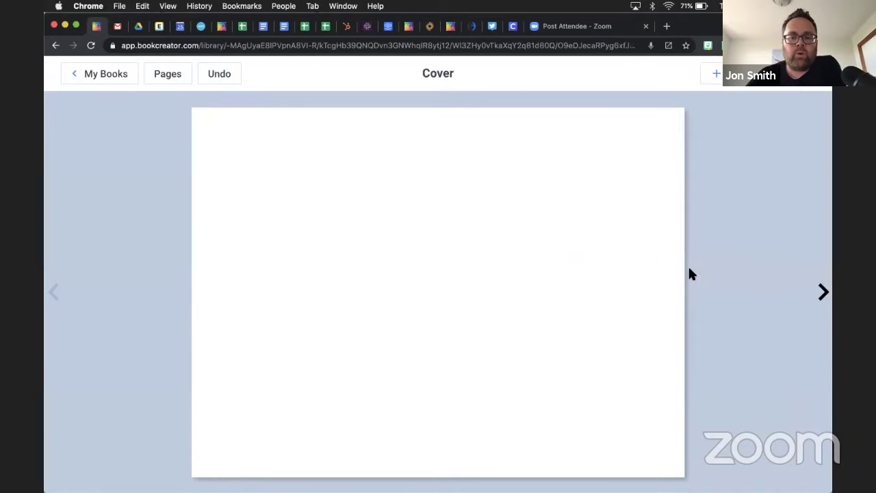
pyautogui.click(746, 73)
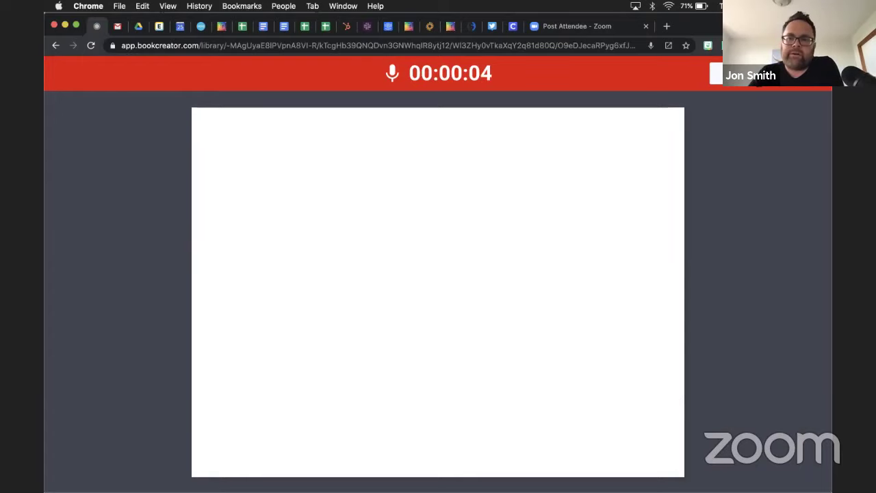
pyautogui.click(625, 219)
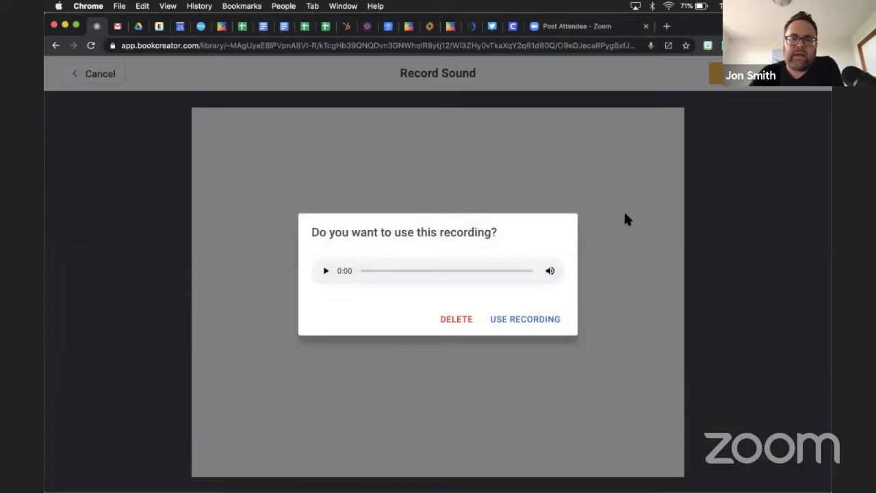
pyautogui.click(515, 316)
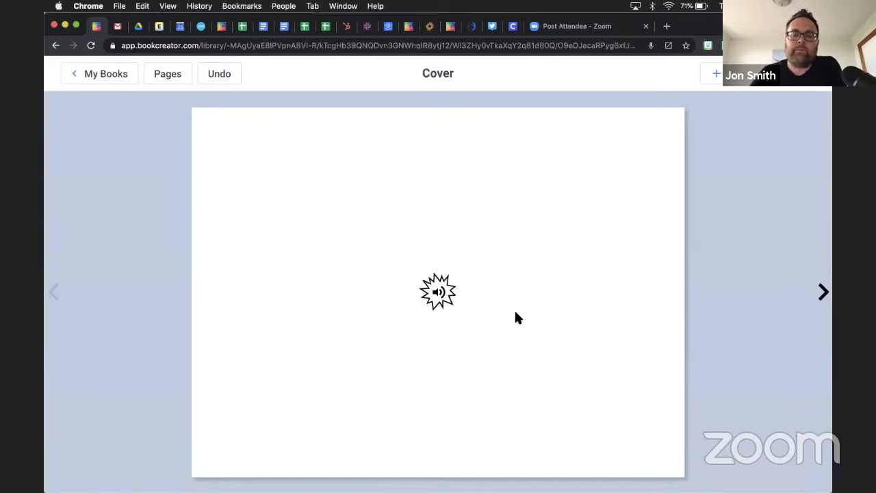
# Step: Enlarge the sound icon to about a quarter of the cover's width and place it in the page's upper-right corner
pyautogui.click(441, 297)
pyautogui.moveTo(459, 273); pyautogui.dragTo(631, 146)
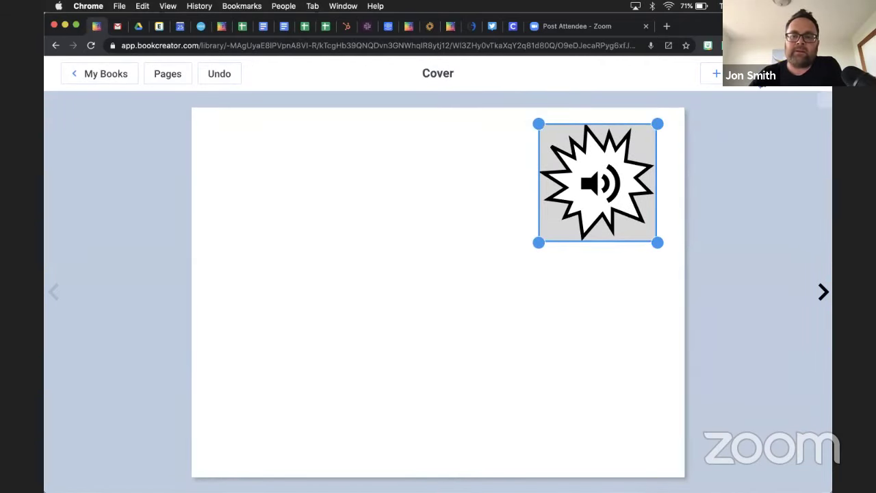
# Step: Generate an automatic English (United States) transcript for the sound clip on the cover
pyautogui.click(761, 81)
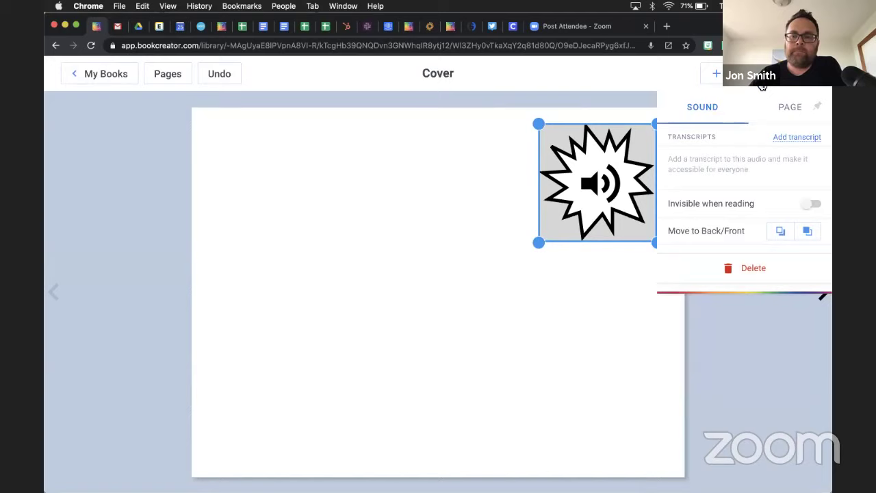
pyautogui.click(788, 140)
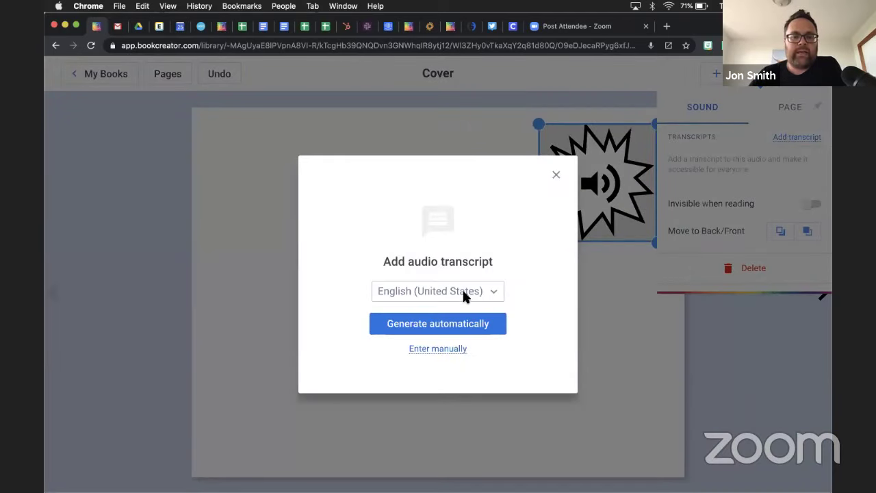
pyautogui.click(422, 328)
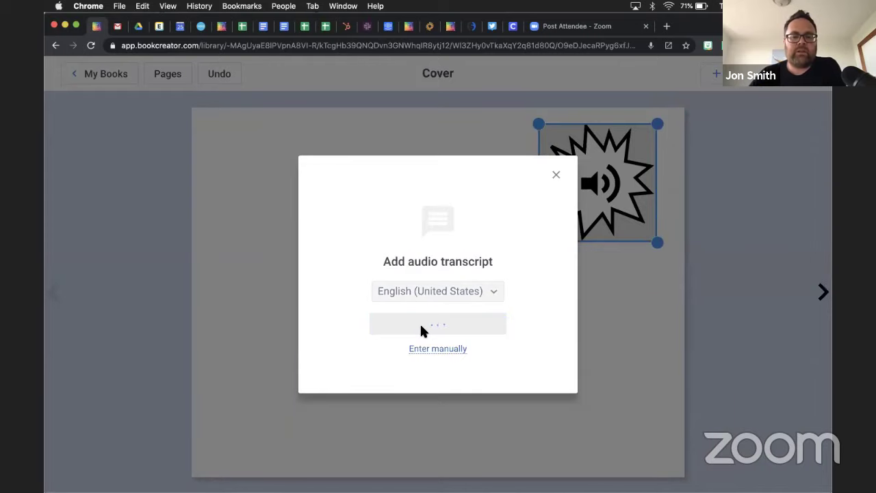
pyautogui.click(555, 177)
pyautogui.click(387, 170)
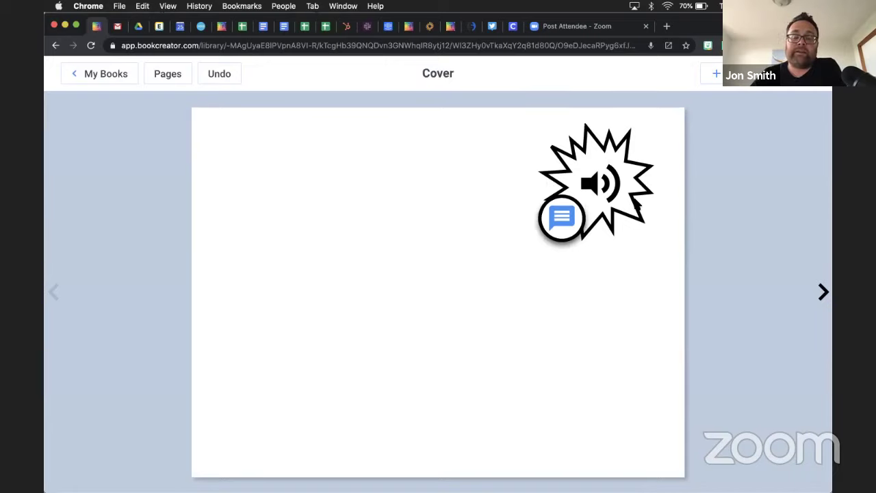
# Step: Correct the speaker's first name in the sound clip's transcript by removing its extra letter, and save the transcript
pyautogui.click(562, 220)
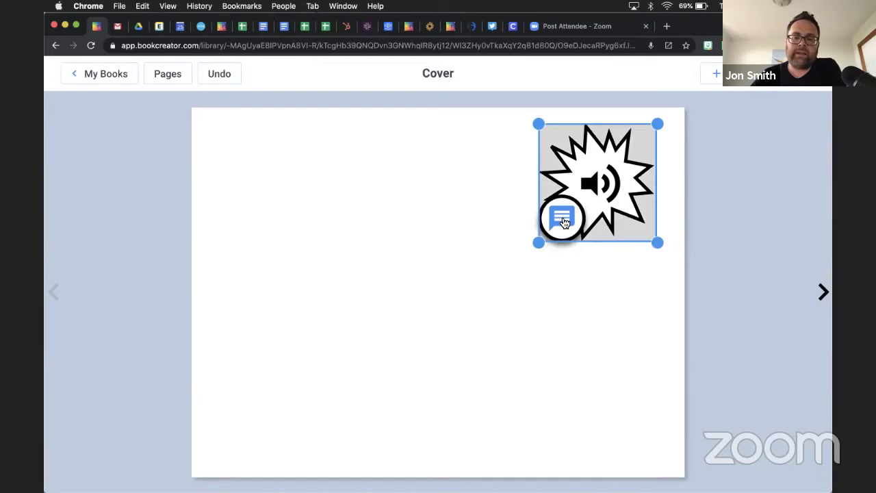
pyautogui.click(563, 220)
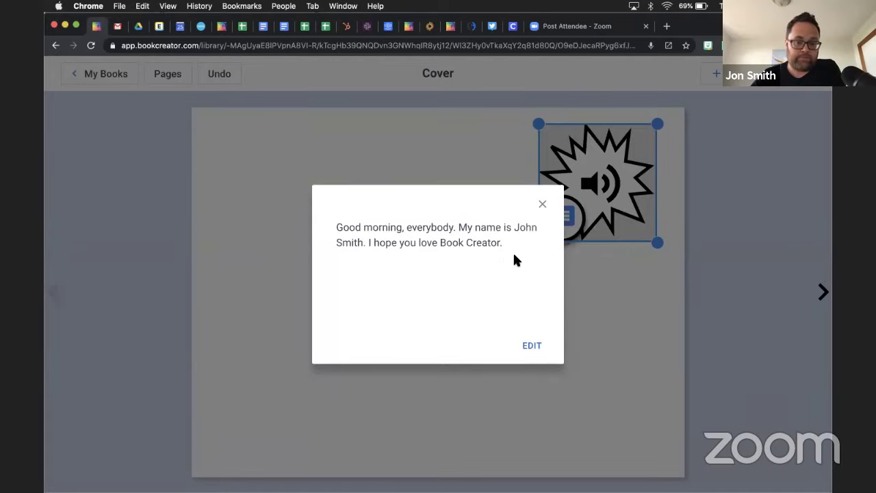
pyautogui.click(531, 346)
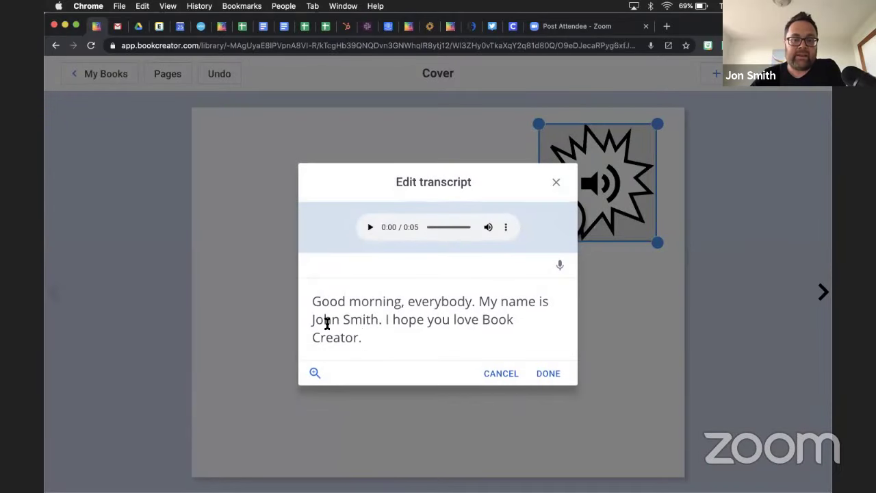
pyautogui.click(332, 322)
pyautogui.press('BackSpace')
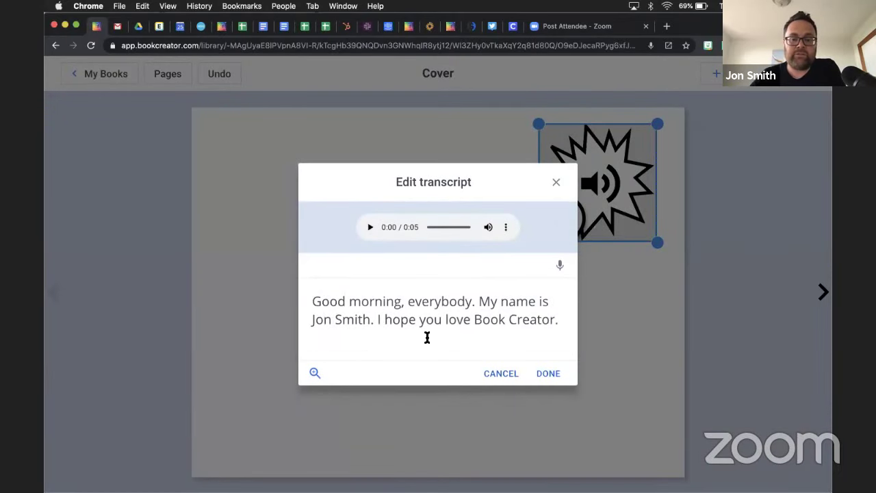
pyautogui.click(550, 373)
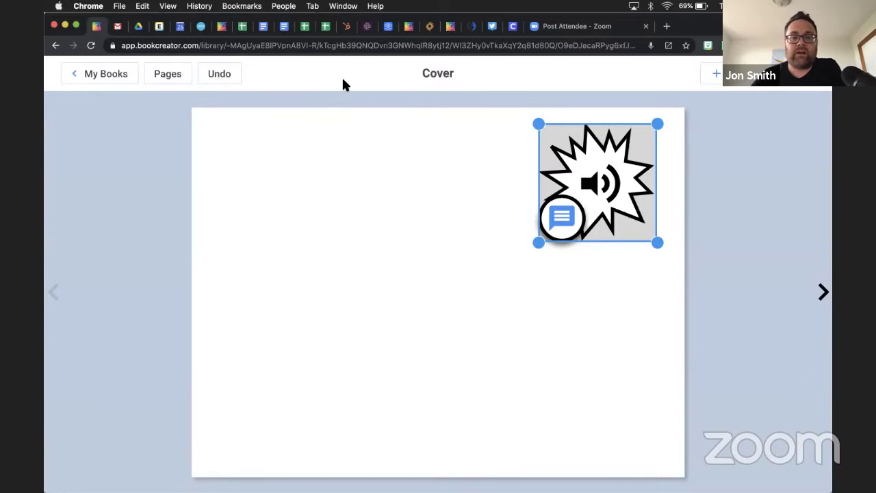
# Step: Delete the sound clip from the cover
pyautogui.click(394, 192)
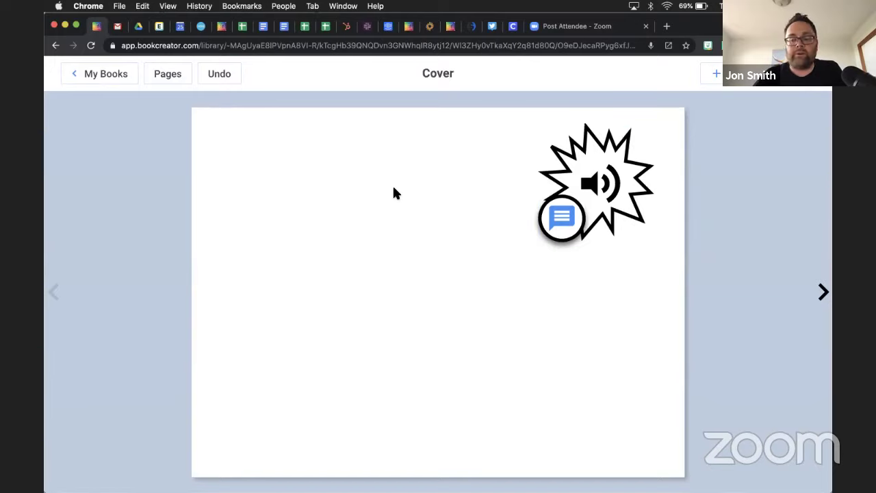
pyautogui.click(603, 187)
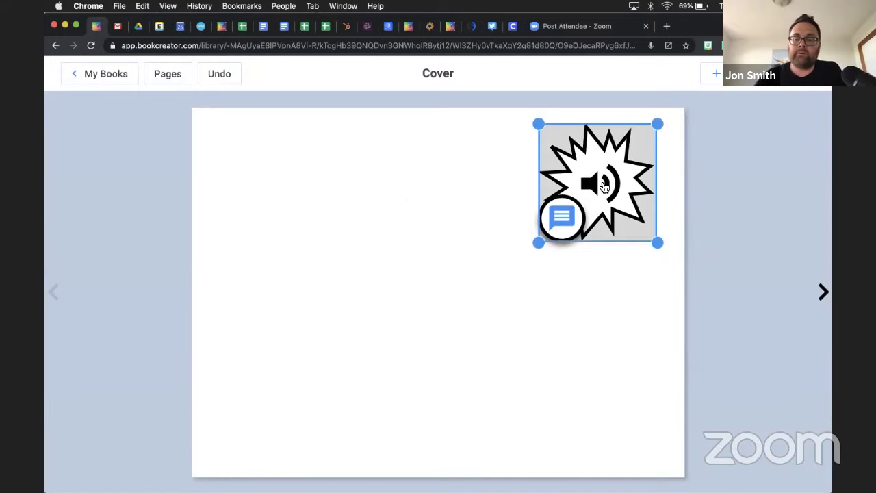
pyautogui.press('Delete')
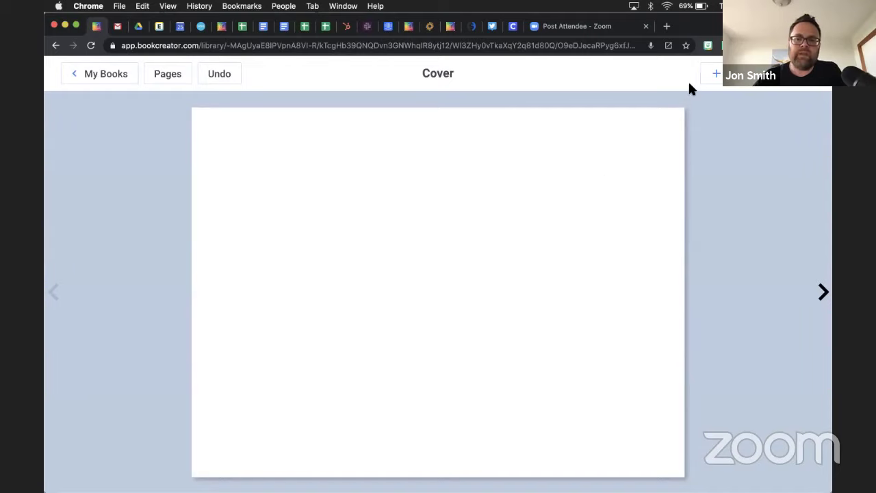
# Step: Search Google Images for "dog" and import the photo of the white puppy lying on a wooden deck onto the cover
pyautogui.click(710, 76)
pyautogui.click(690, 108)
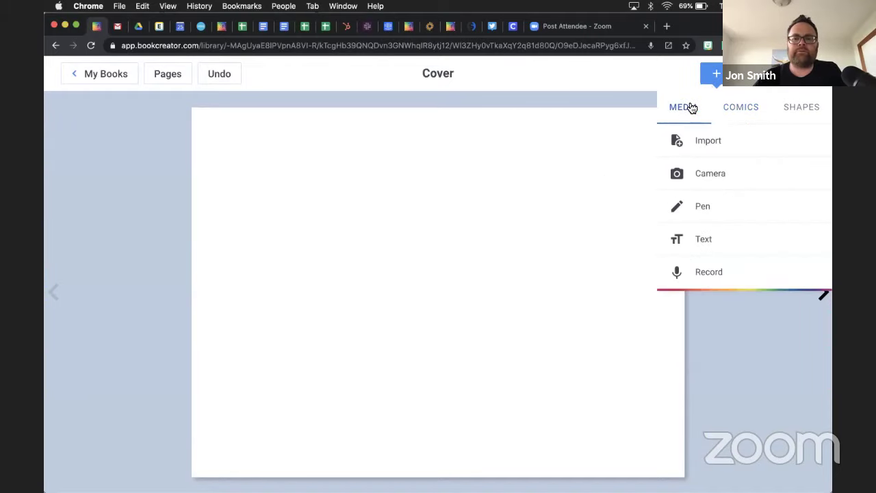
pyautogui.click(693, 147)
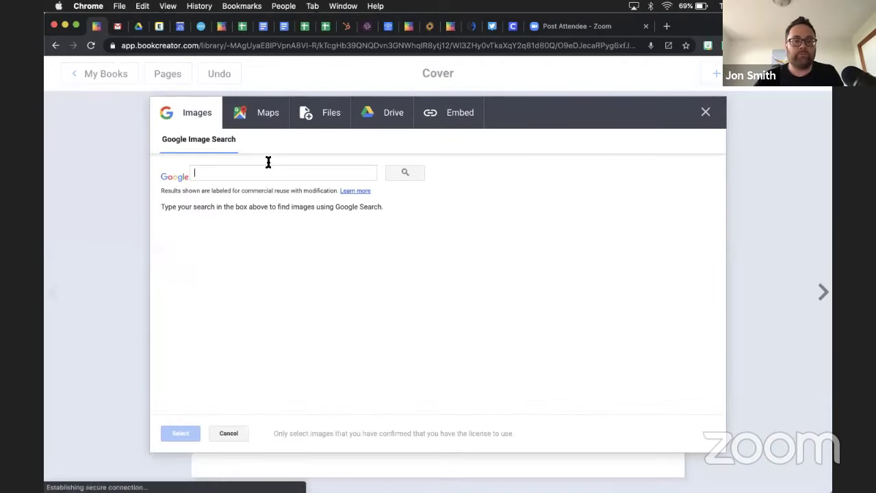
pyautogui.write('go')
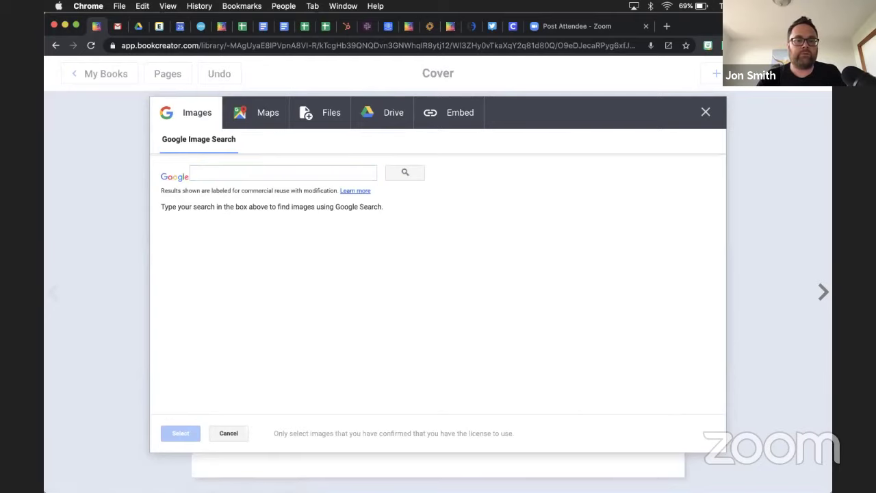
pyautogui.click(254, 172)
pyautogui.write('dog')
pyautogui.press('Return')
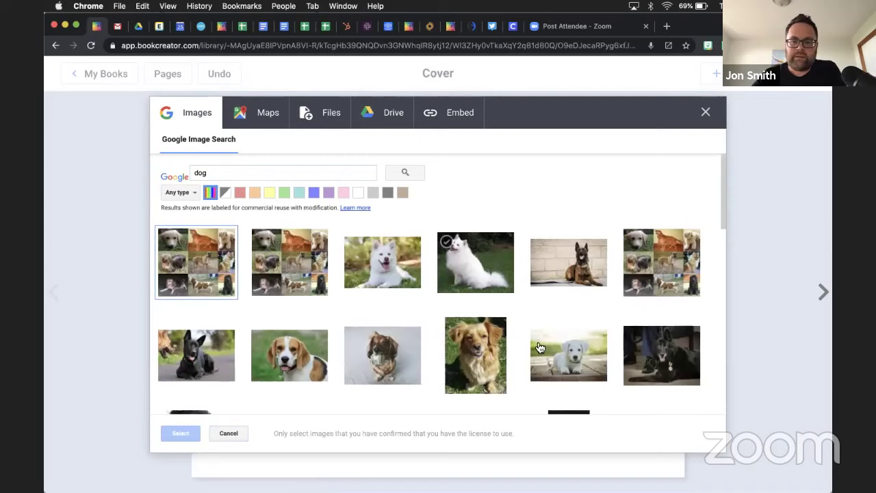
pyautogui.click(568, 356)
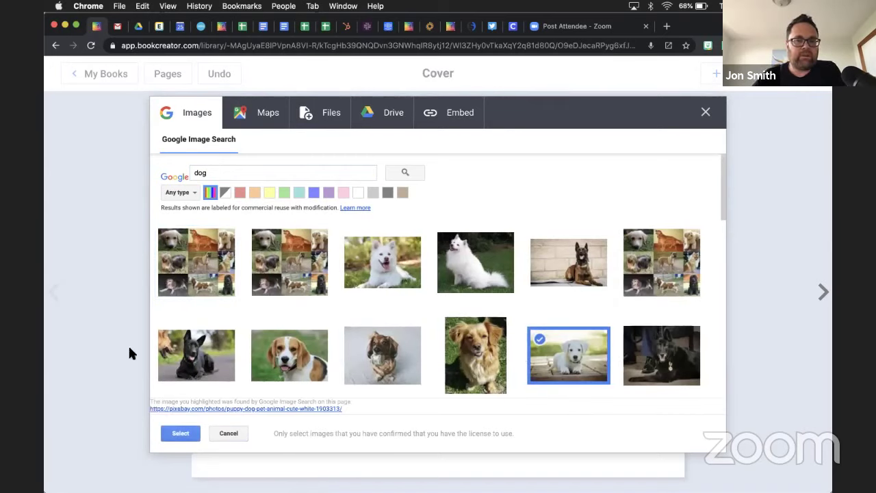
pyautogui.click(172, 436)
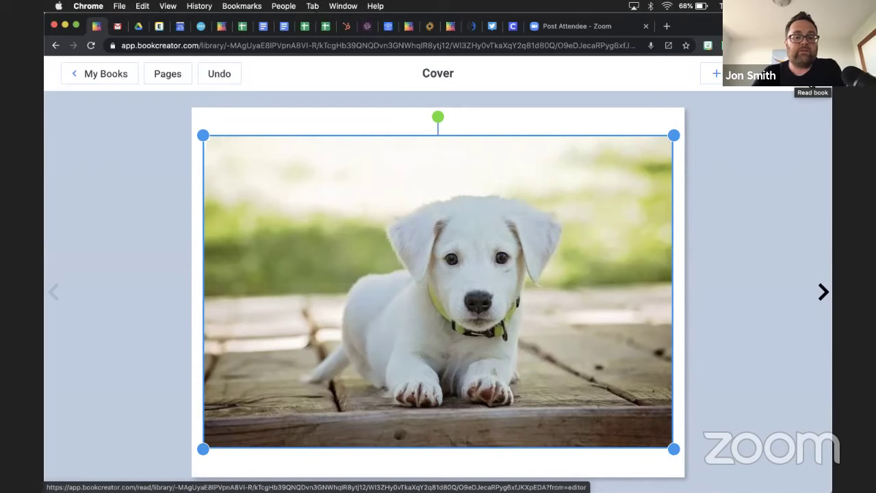
# Step: Set the puppy image's alternative text to "White fluffy dog on a deck"
pyautogui.click(760, 74)
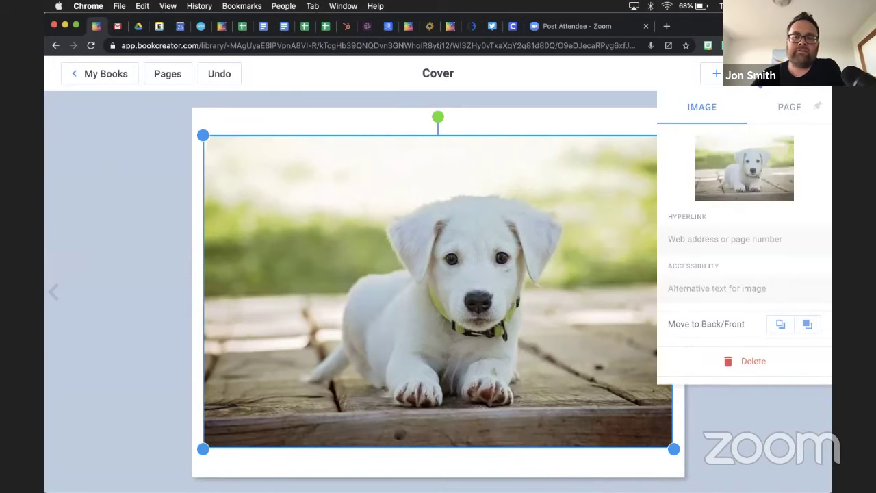
pyautogui.click(703, 288)
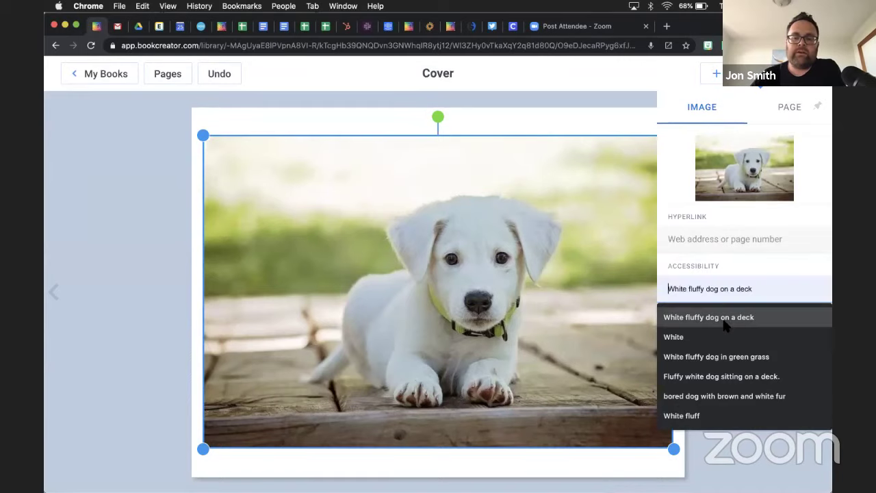
pyautogui.click(723, 319)
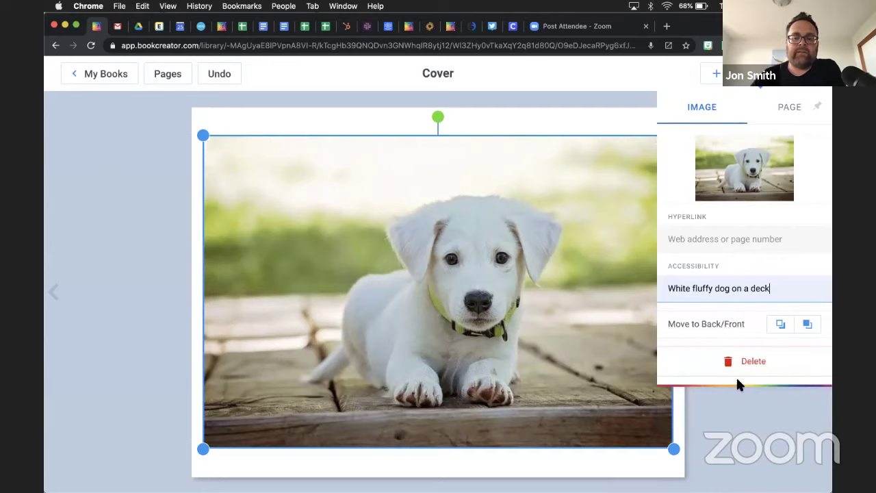
pyautogui.click(736, 415)
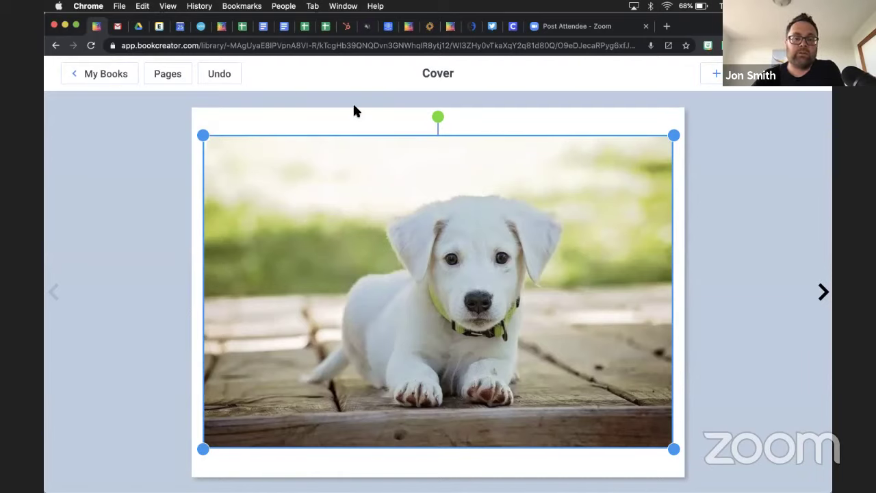
# Step: Delete the puppy image from the cover
pyautogui.click(763, 227)
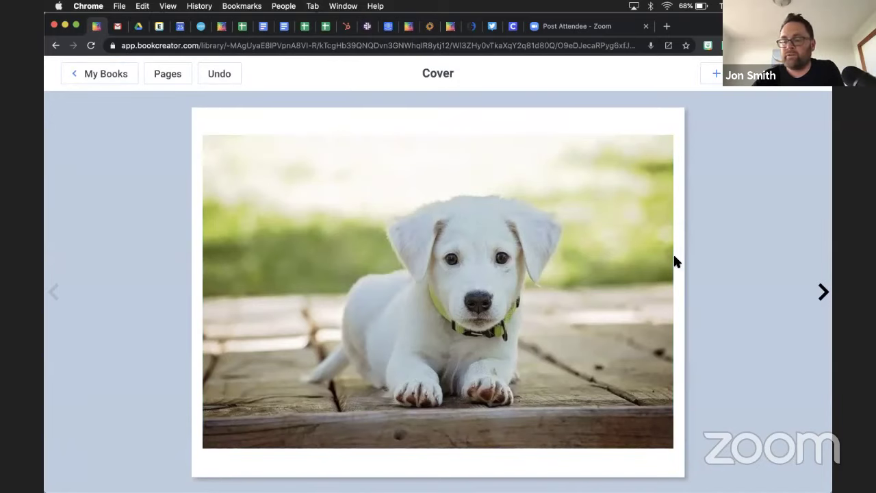
pyautogui.click(610, 261)
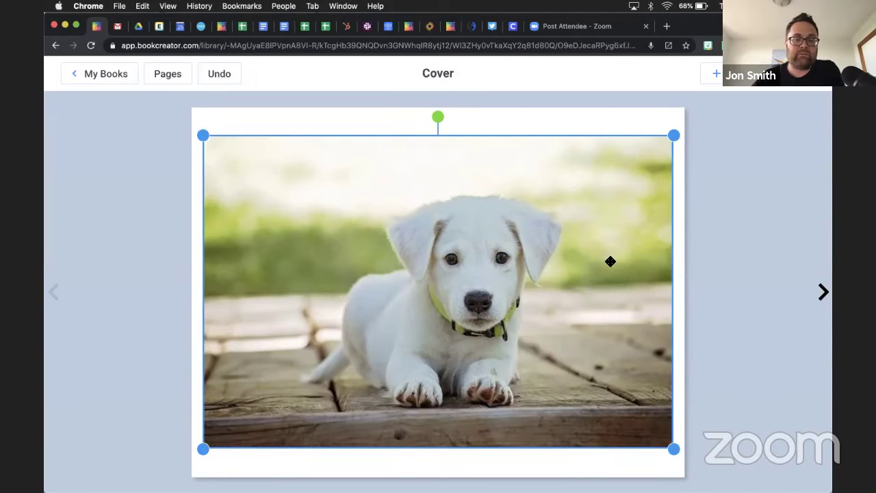
pyautogui.press('BackSpace')
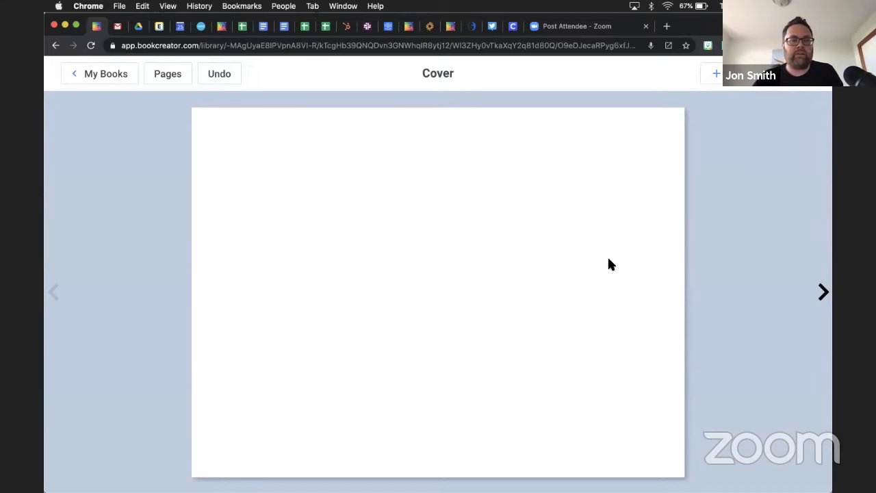
# Step: Start the Pen tool from the media options on the blank cover, using keyboard navigation only
pyautogui.press('Tab')
pyautogui.press('Tab')
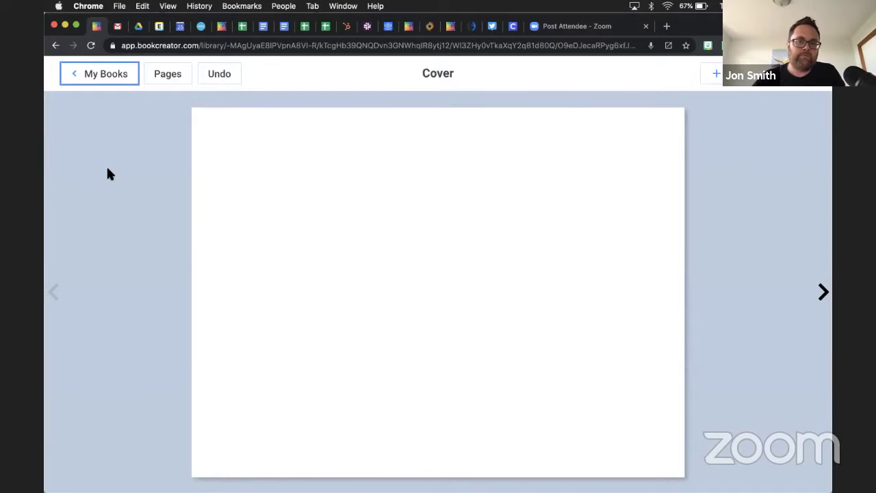
pyautogui.press('Tab')
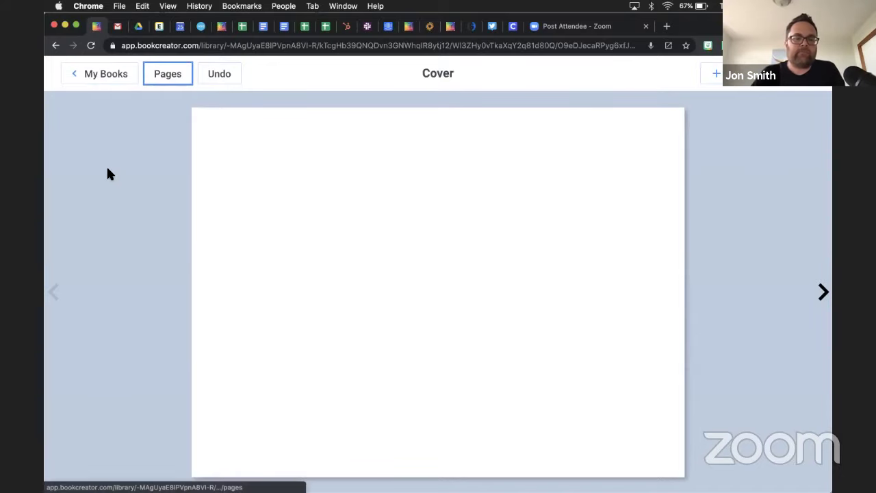
pyautogui.press('Tab')
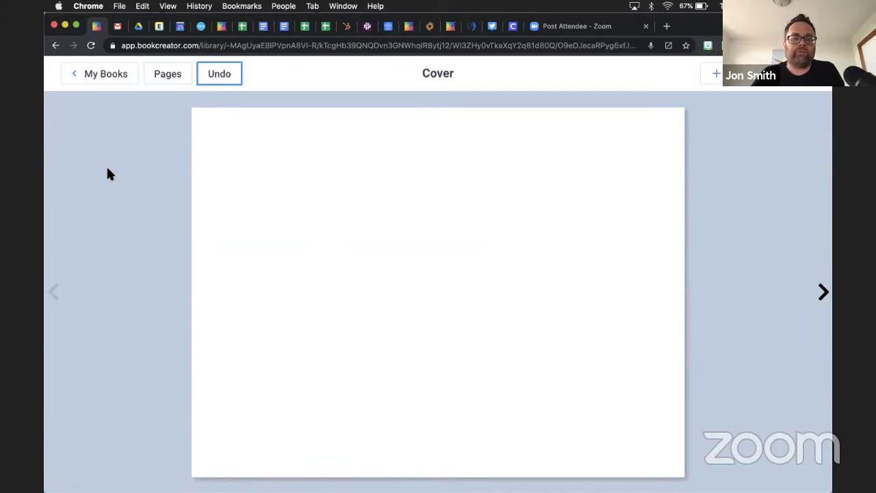
pyautogui.press('Tab')
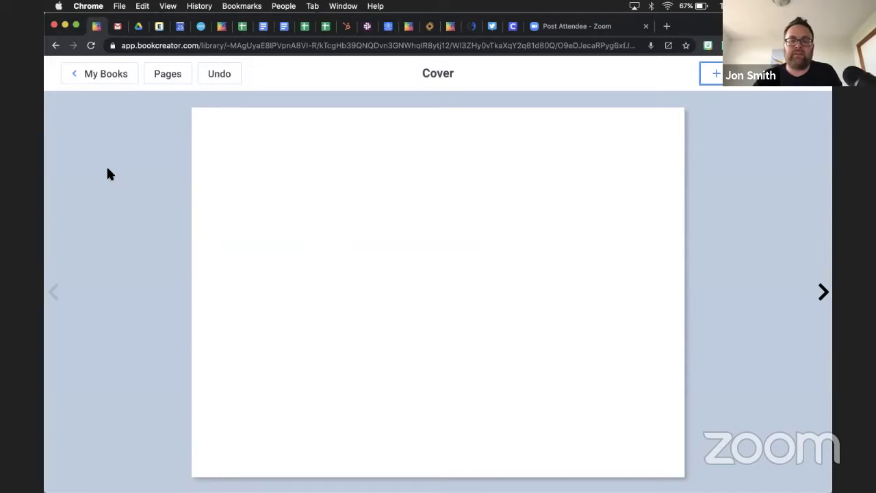
pyautogui.press('Return')
pyautogui.press('Tab')
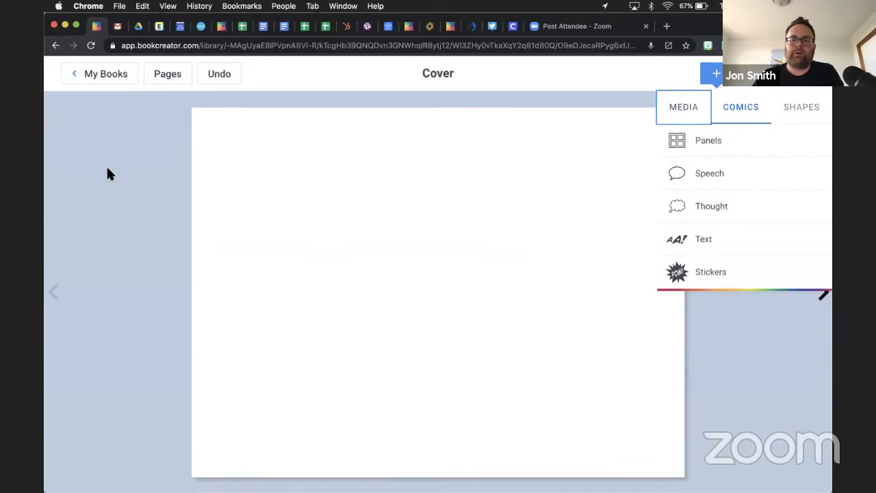
pyautogui.press('Return')
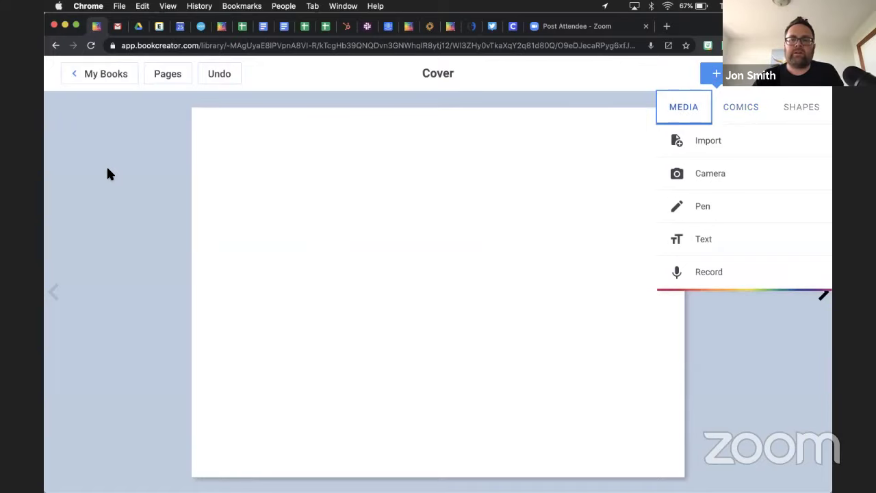
pyautogui.press('Tab')
pyautogui.press('Tab')
pyautogui.press('Tab')
pyautogui.press('Tab')
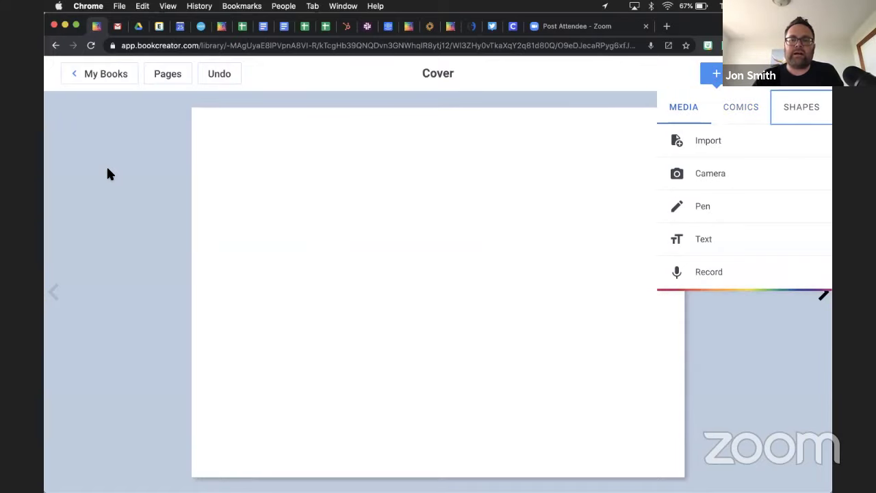
pyautogui.press('Tab')
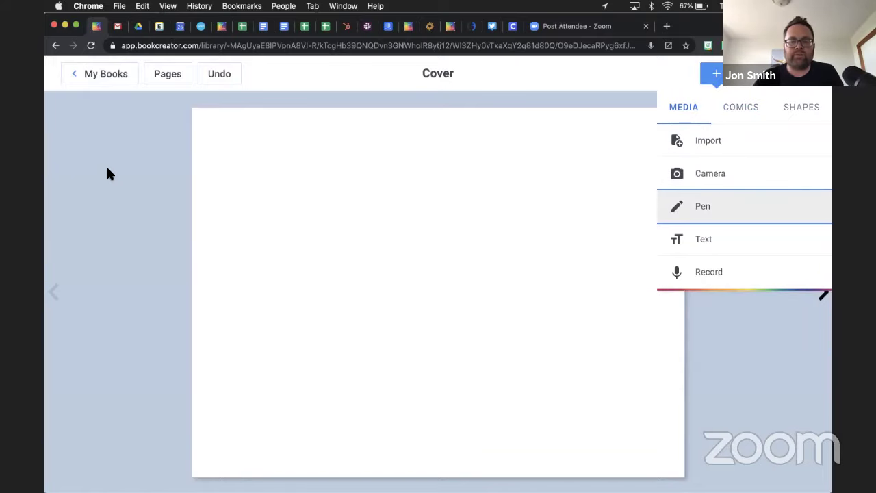
pyautogui.press('Return')
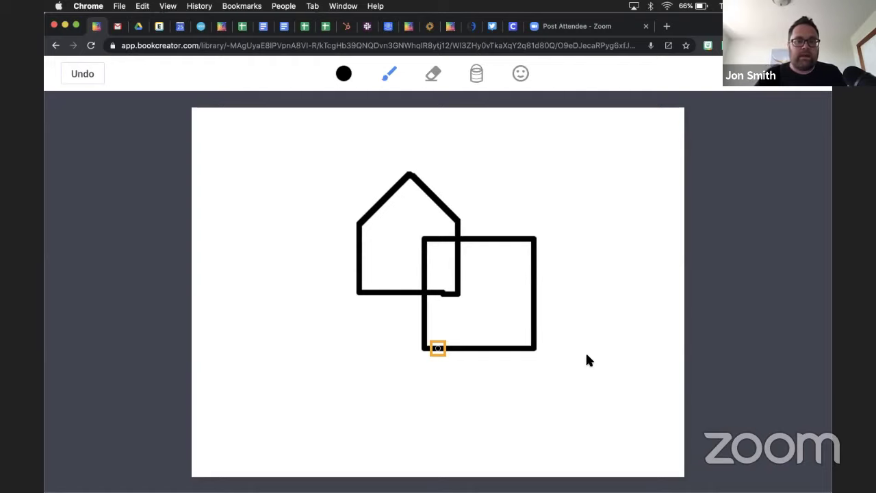
# Step: Change the drawing color from black to the rainbow Magic Ink
pyautogui.press('Tab')
pyautogui.press('Tab')
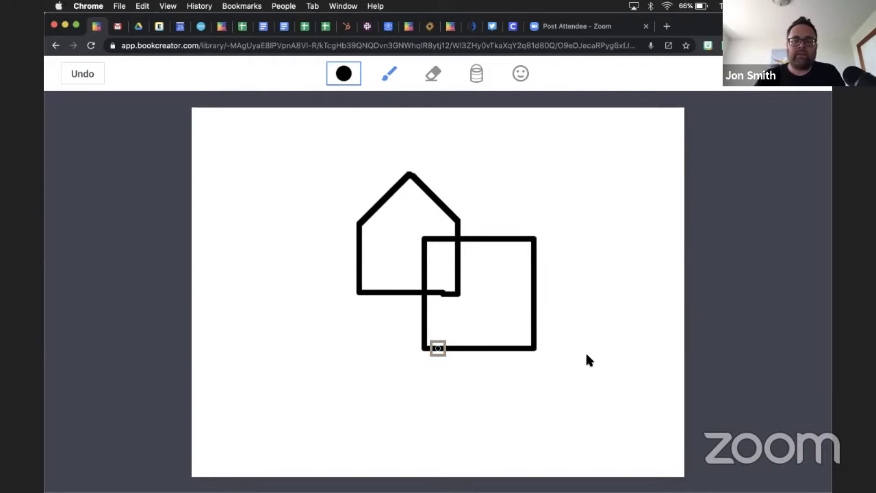
pyautogui.press('Return')
pyautogui.press('Tab')
pyautogui.press('Right')
pyautogui.press('Right')
pyautogui.press('Right')
pyautogui.press('Right')
pyautogui.press('Right')
pyautogui.press('Right')
pyautogui.press('Right')
pyautogui.press('Right')
pyautogui.press('Right')
pyautogui.press('Right')
pyautogui.press('Right')
pyautogui.press('Right')
pyautogui.press('Right')
pyautogui.press('Right')
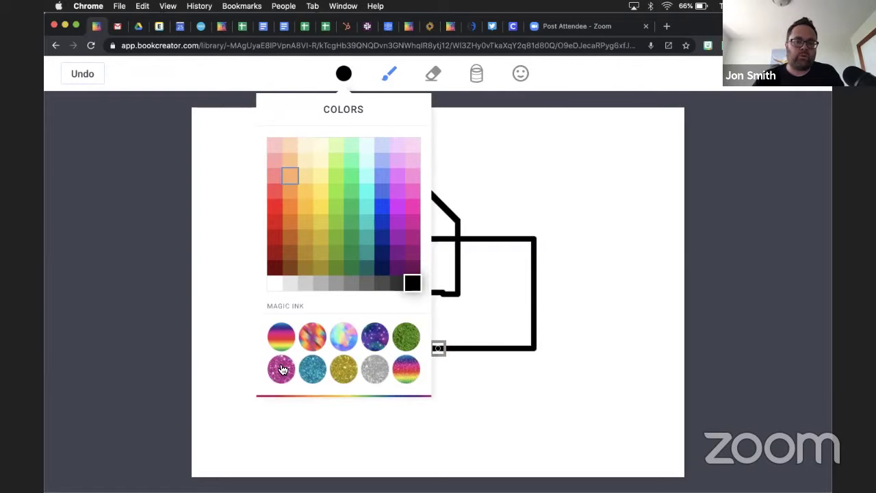
pyautogui.click(290, 332)
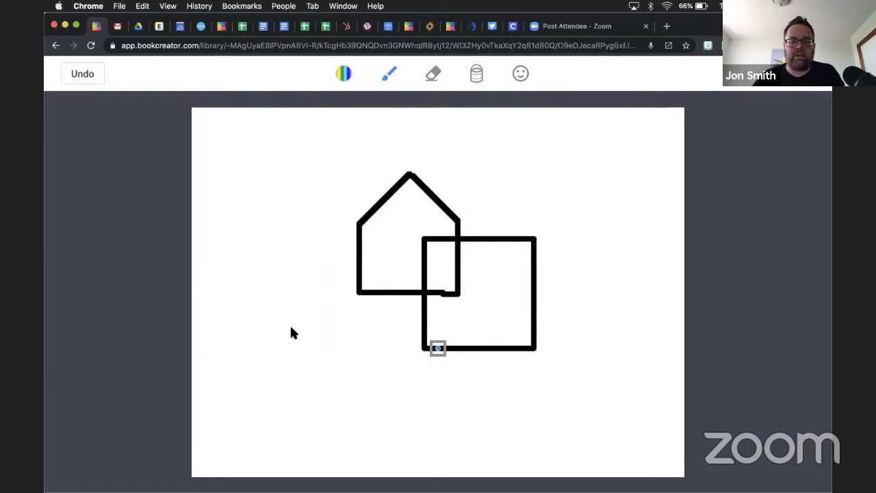
# Step: Fill the lower square with the rainbow ink using the Fill tool, positioning the fill target by keyboard
pyautogui.press('Tab')
pyautogui.press('Tab')
pyautogui.press('Tab')
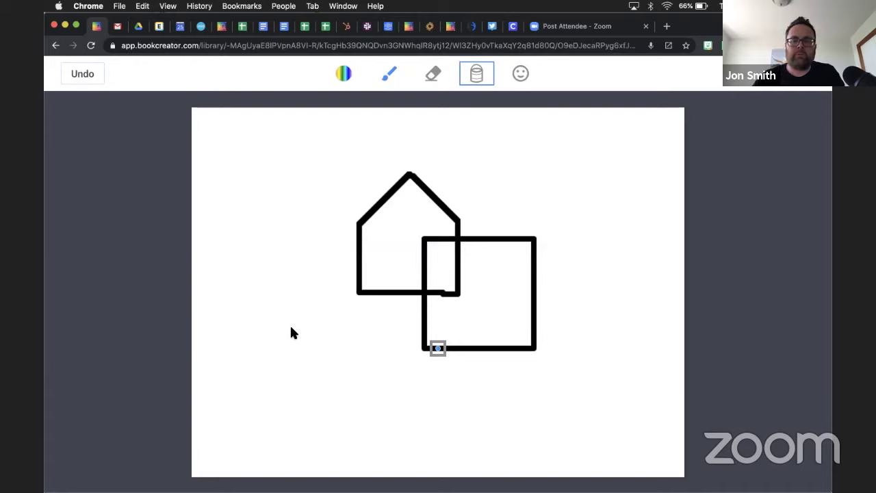
pyautogui.press('Return')
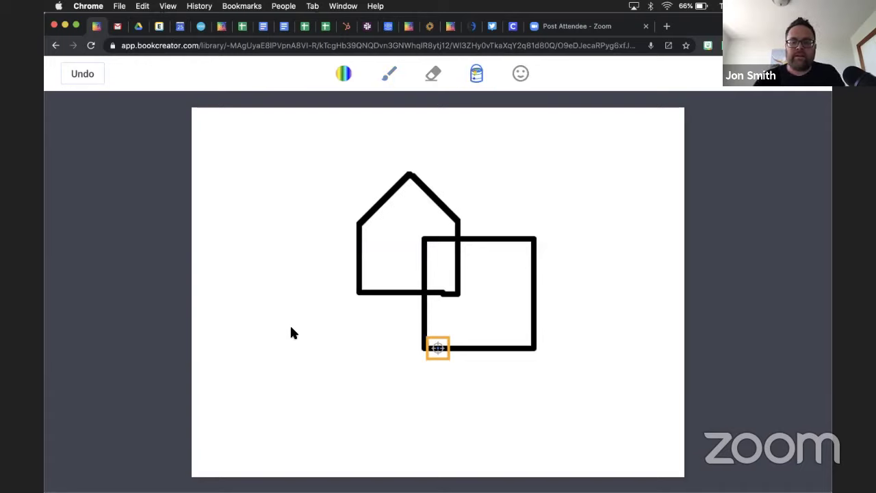
pyautogui.press('Up')
pyautogui.press('Up')
pyautogui.press('Up')
pyautogui.press('Up')
pyautogui.press('Up')
pyautogui.press('Up')
pyautogui.press('Up')
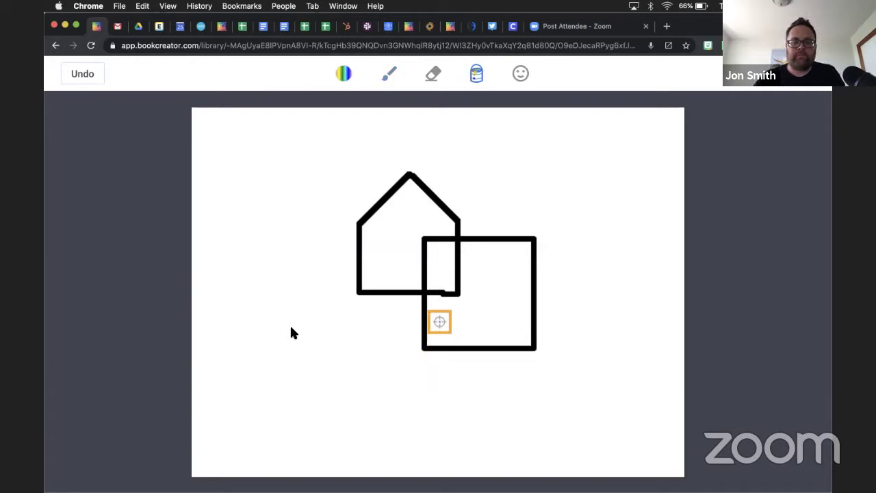
pyautogui.press('Right')
pyautogui.press('Right')
pyautogui.press('Right')
pyautogui.press('Return')
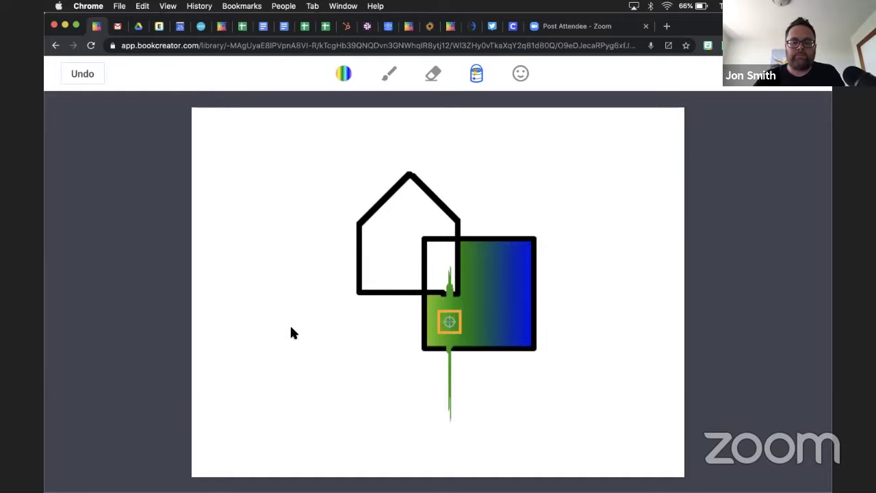
# Step: Fill the area where the house and the square overlap with the rainbow ink, using the keyboard
pyautogui.press('Up')
pyautogui.press('Up')
pyautogui.press('Up')
pyautogui.press('Up')
pyautogui.press('Up')
pyautogui.press('Up')
pyautogui.press('Up')
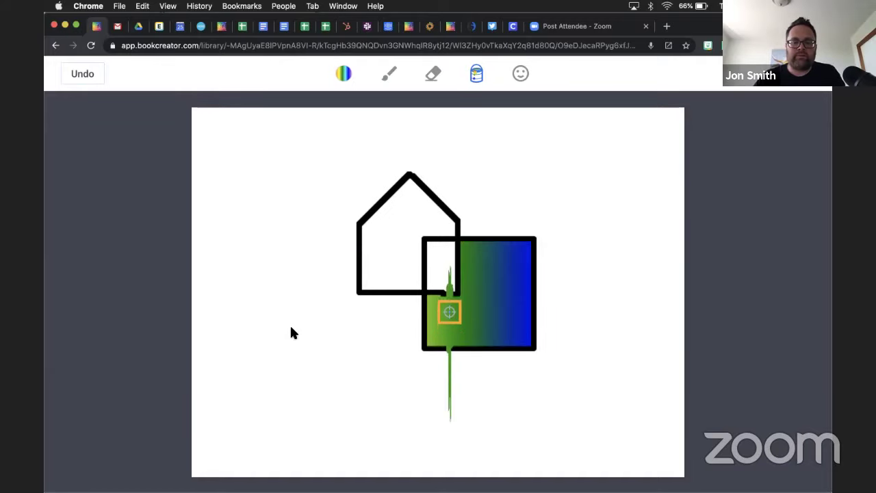
pyautogui.press('Up')
pyautogui.press('Up')
pyautogui.press('Up')
pyautogui.press('Up')
pyautogui.press('Up')
pyautogui.press('Up')
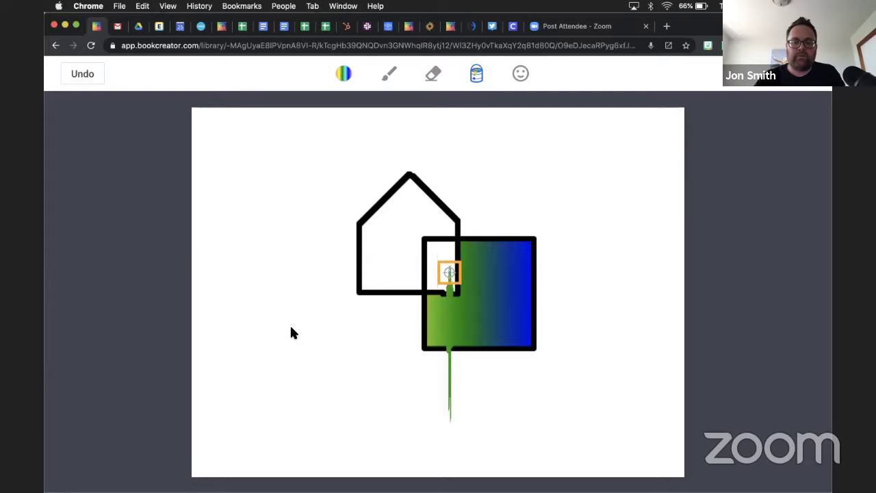
pyautogui.press('Left')
pyautogui.press('Left')
pyautogui.press('Return')
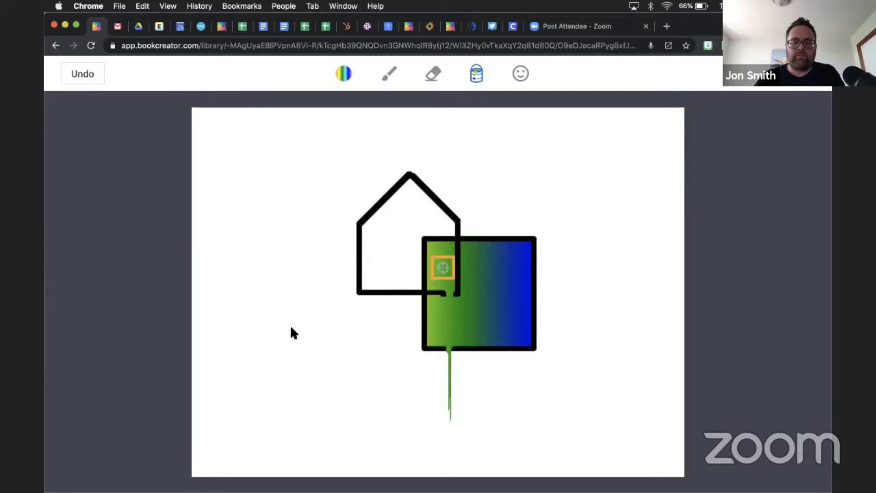
# Step: Fill the inside of the house outline with the rainbow ink, using the keyboard
pyautogui.press('Left')
pyautogui.press('Left')
pyautogui.press('Left')
pyautogui.press('Left')
pyautogui.press('Left')
pyautogui.press('Left')
pyautogui.press('Left')
pyautogui.press('Left')
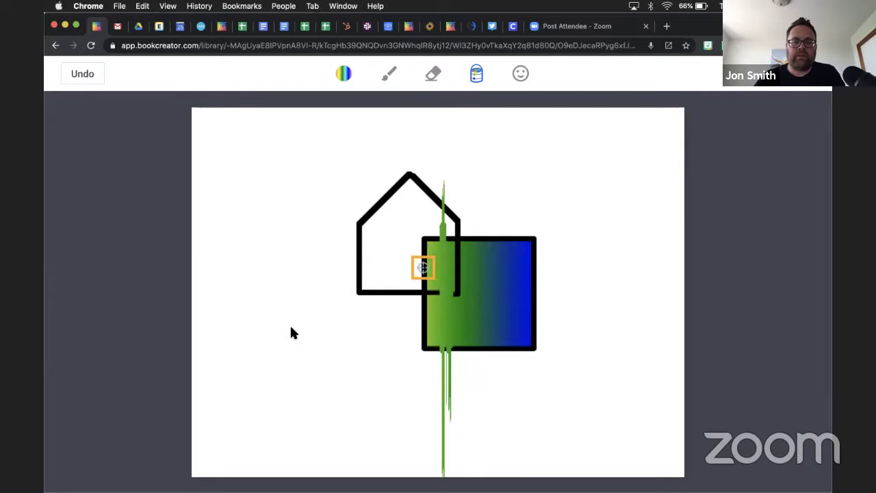
pyautogui.press('Left')
pyautogui.press('Left')
pyautogui.press('Left')
pyautogui.press('Left')
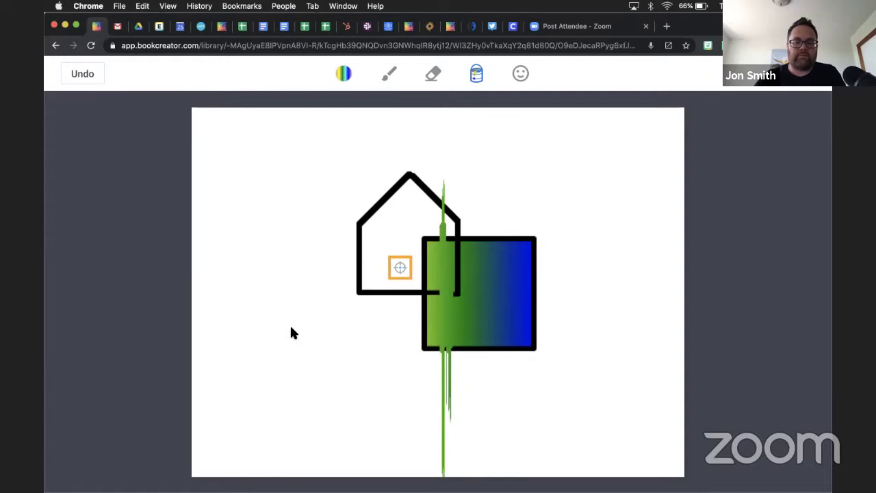
pyautogui.press('Return')
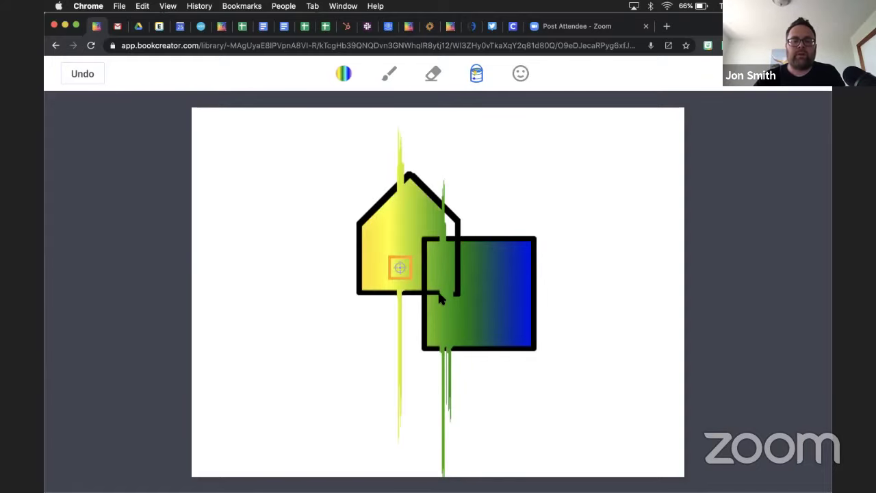
# Step: Fill the page background around the shapes with the rainbow ink, and undo the recent fills
pyautogui.click(574, 219)
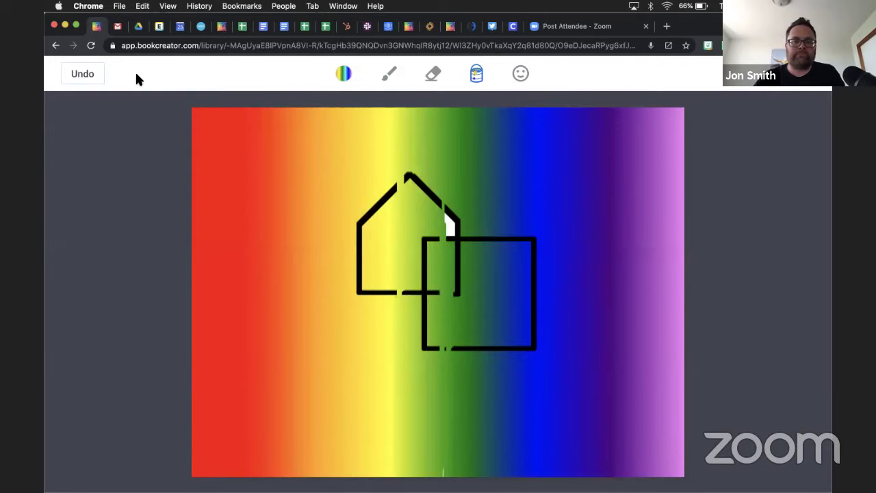
pyautogui.click(88, 83)
pyautogui.click(88, 82)
pyautogui.click(91, 82)
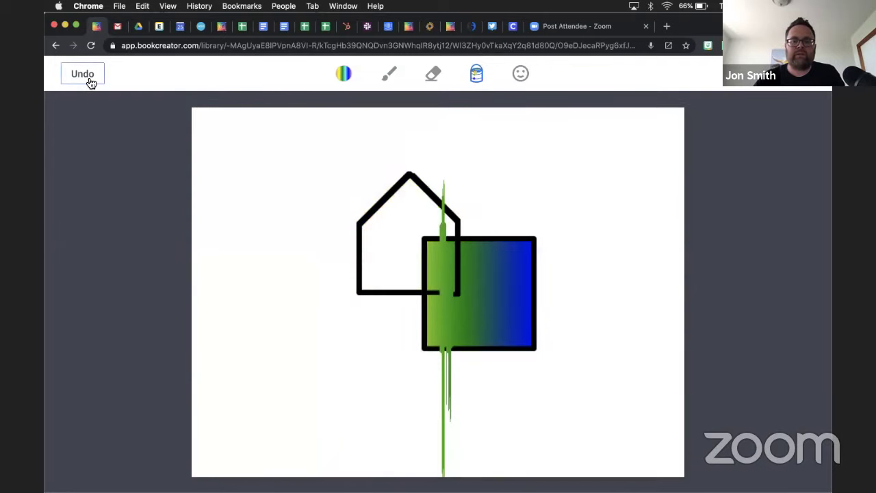
pyautogui.click(87, 79)
pyautogui.click(88, 79)
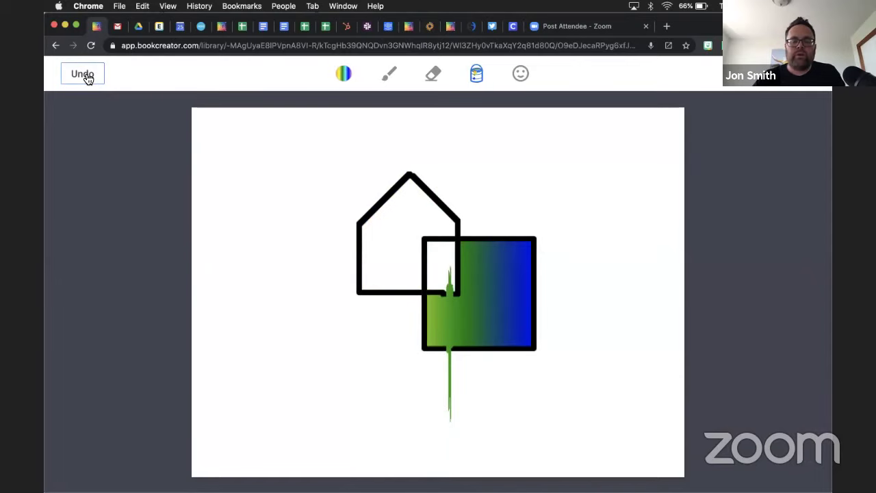
pyautogui.click(87, 79)
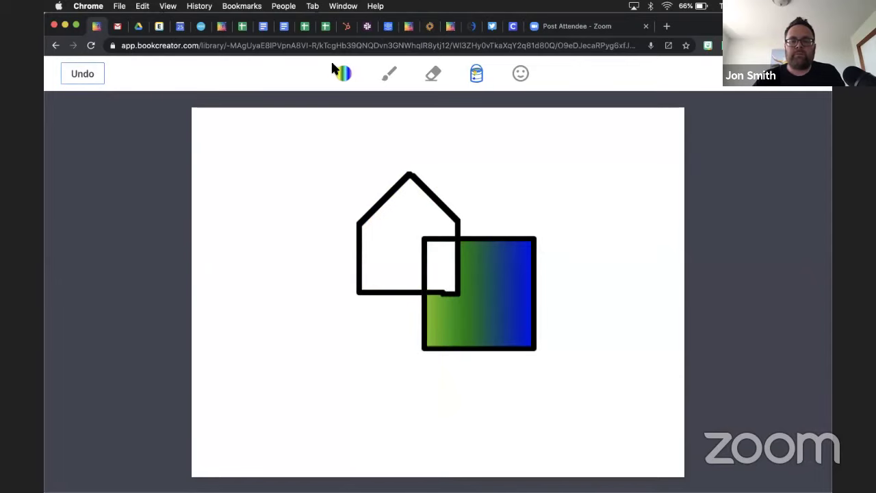
# Step: Leave the house drawing and start the Pen tool again from the media options on the blank cover
pyautogui.click(764, 94)
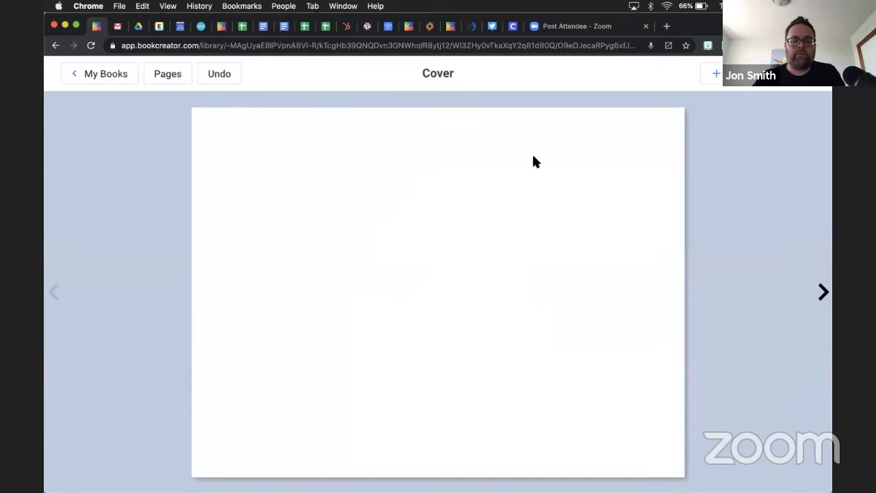
pyautogui.click(703, 78)
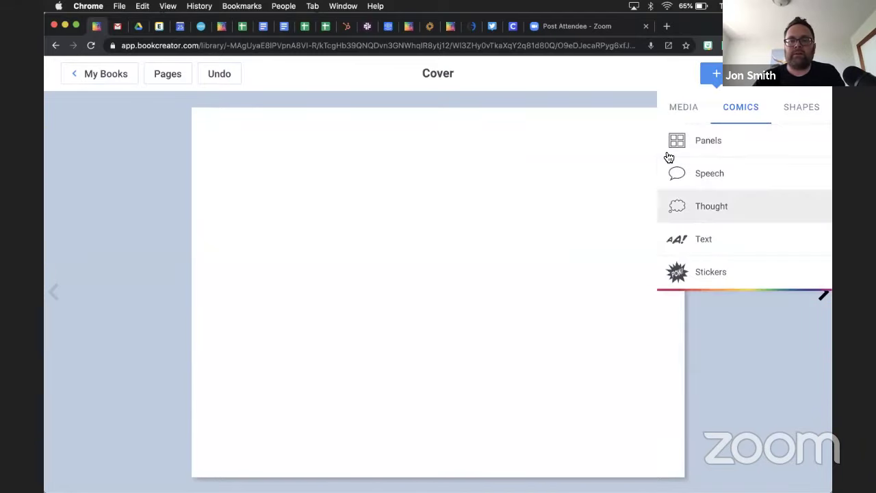
pyautogui.click(682, 108)
pyautogui.click(676, 205)
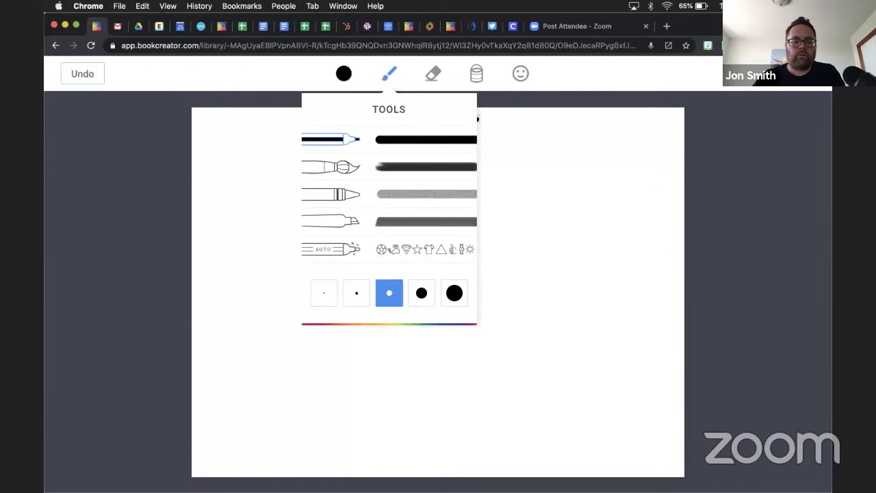
# Step: Go through the pen types and sizes with keyboard navigation only, and open the emoji picker
pyautogui.press('Tab')
pyautogui.press('Tab')
pyautogui.press('Tab')
pyautogui.press('Tab')
pyautogui.press('Tab')
pyautogui.press('Tab')
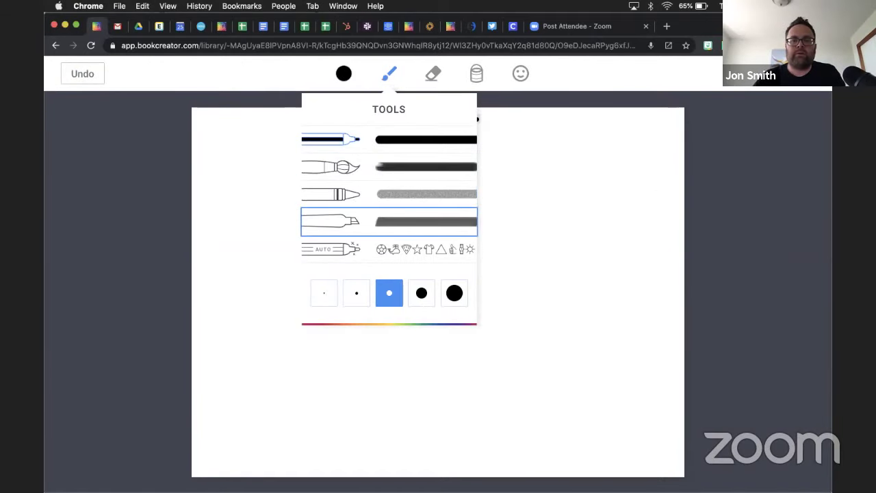
pyautogui.press('Tab')
pyautogui.press('Tab')
pyautogui.press('Tab')
pyautogui.press('Tab')
pyautogui.press('Tab')
pyautogui.press('Tab')
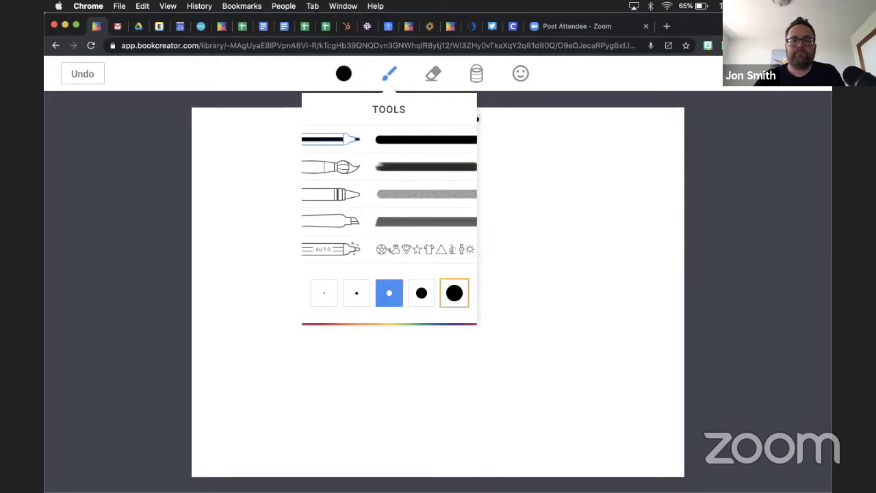
pyautogui.press('Tab')
pyautogui.press('Tab')
pyautogui.press('Tab')
pyautogui.press('Return')
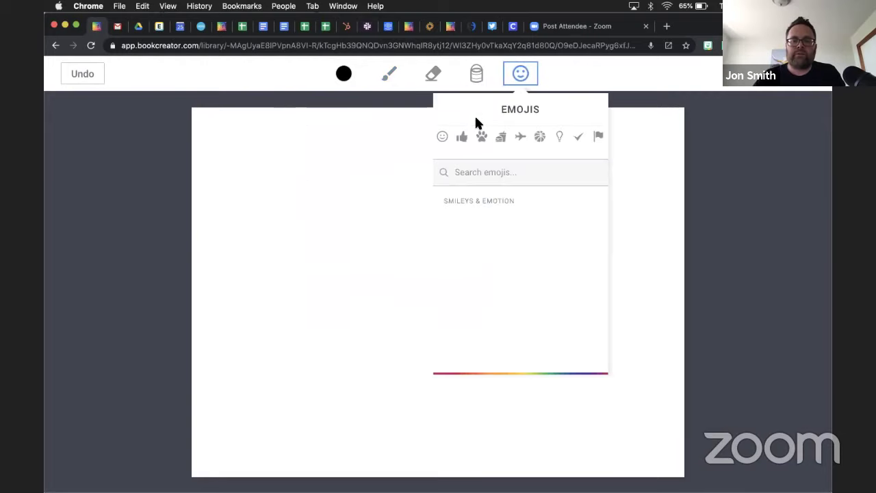
# Step: Insert the first grinning face from Smileys & Emotion into the drawing, using keyboard navigation only
pyautogui.press('Tab')
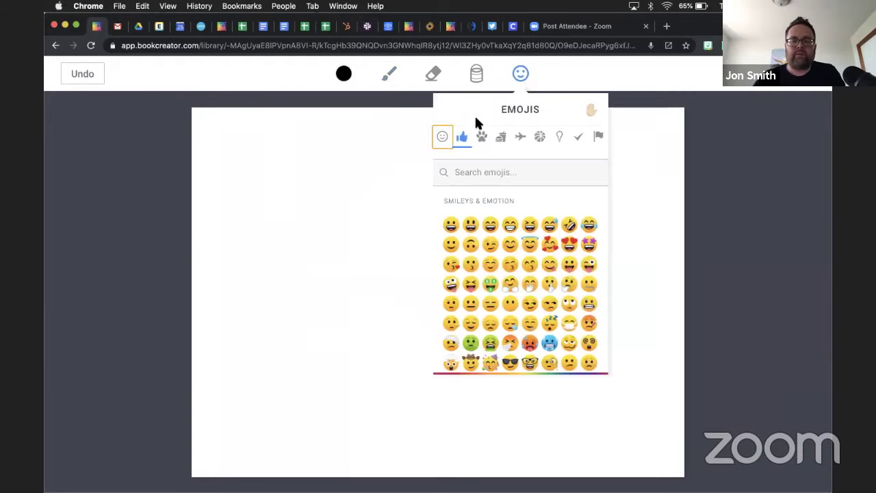
pyautogui.press('Tab')
pyautogui.press('Tab')
pyautogui.press('Tab')
pyautogui.press('Tab')
pyautogui.press('Tab')
pyautogui.press('Tab')
pyautogui.press('Tab')
pyautogui.press('Tab')
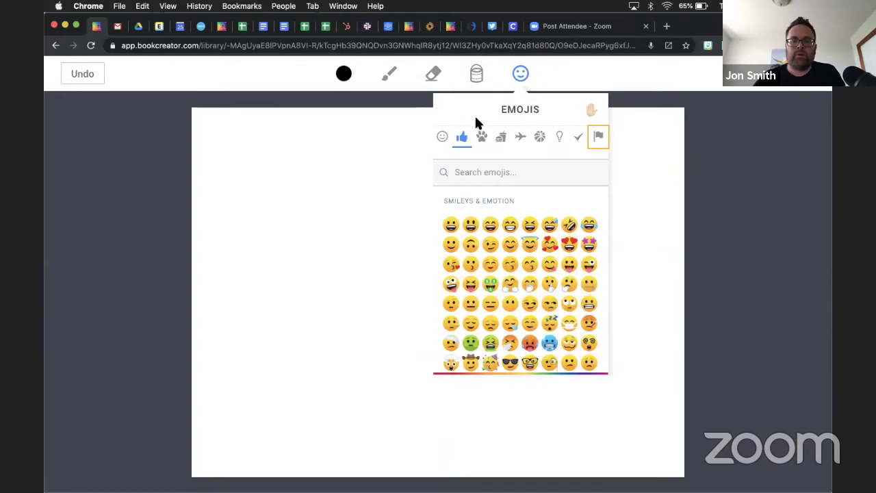
pyautogui.press('Tab')
pyautogui.press('Tab')
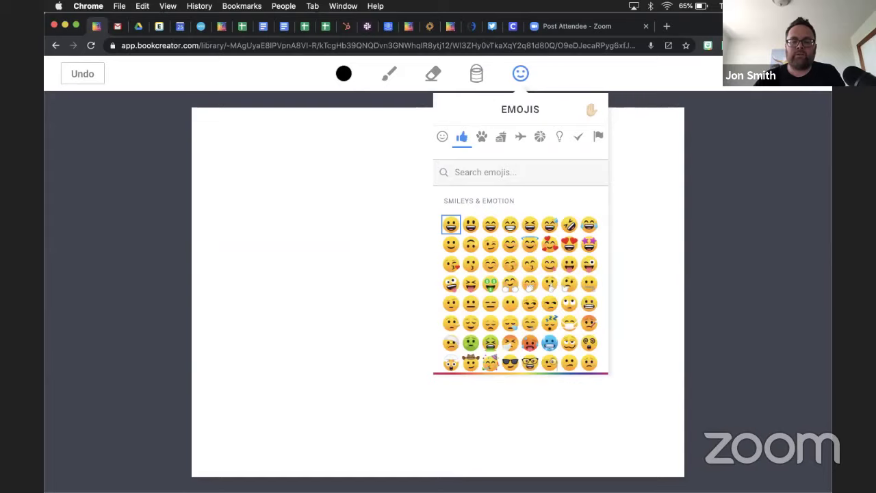
pyautogui.press('Return')
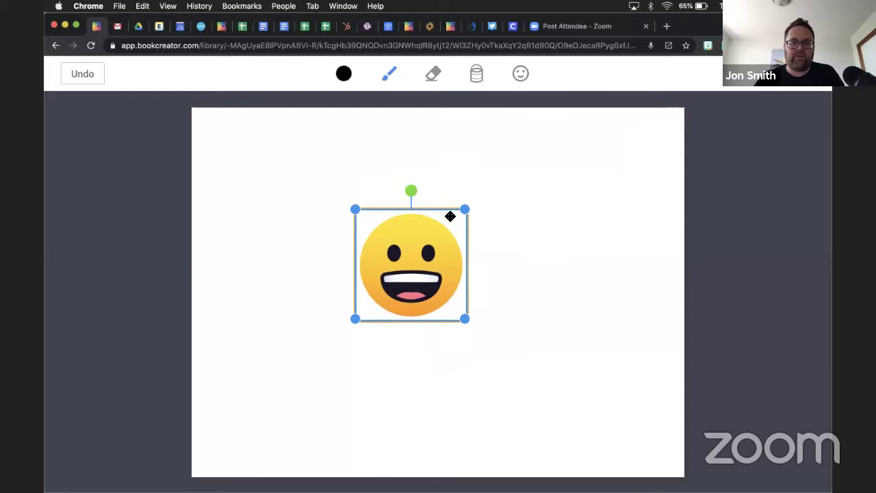
# Step: Move the grinning emoji left, up and back right across the drawing using the keyboard
pyautogui.press('Left')
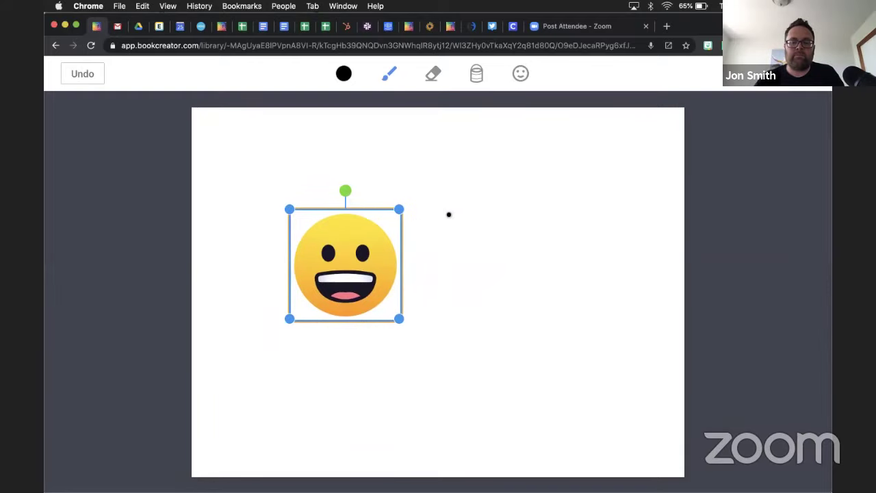
pyautogui.press('Up')
pyautogui.press('Right')
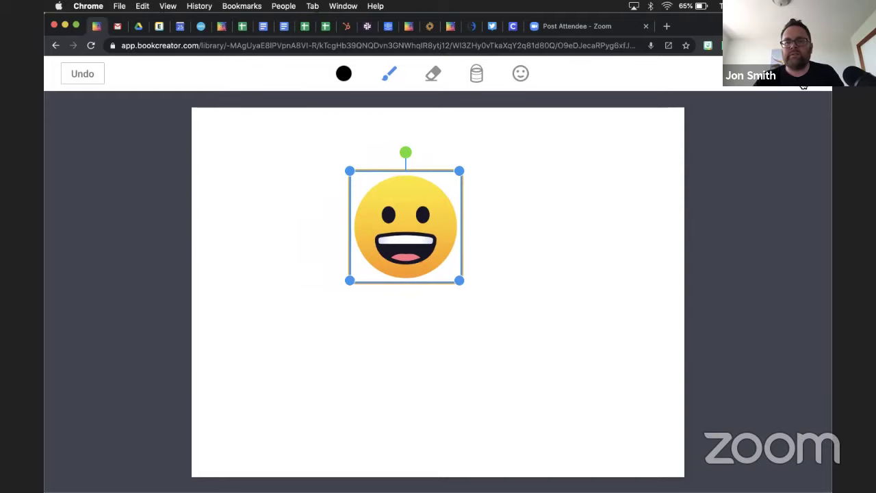
# Step: Finish the emoji drawing and delete it from the cover
pyautogui.click(804, 82)
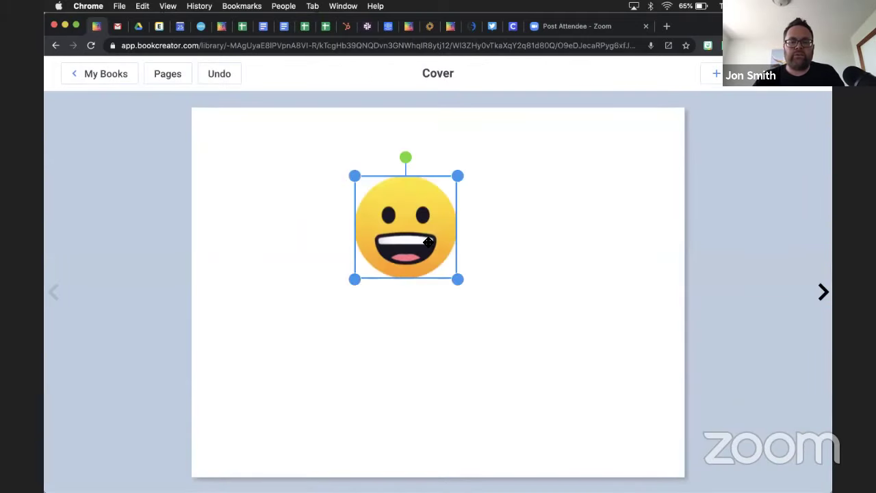
pyautogui.press('BackSpace')
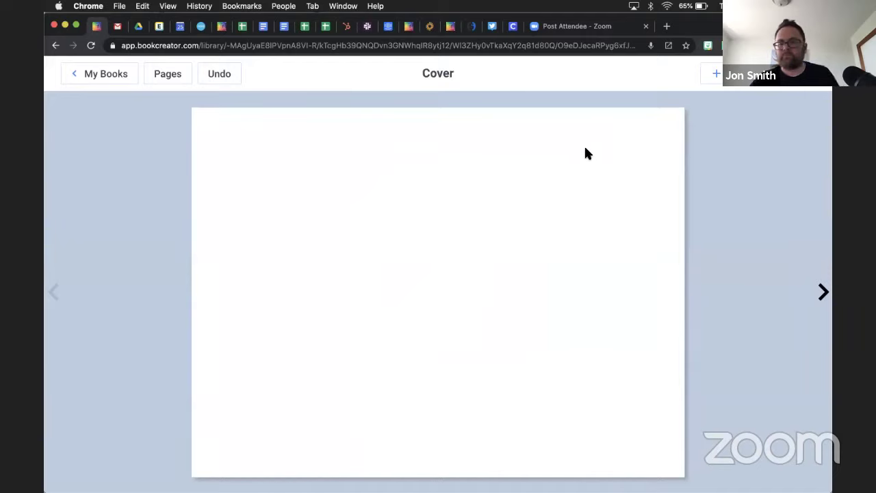
# Step: Open bookcreator.com in a new browser tab
pyautogui.click(667, 26)
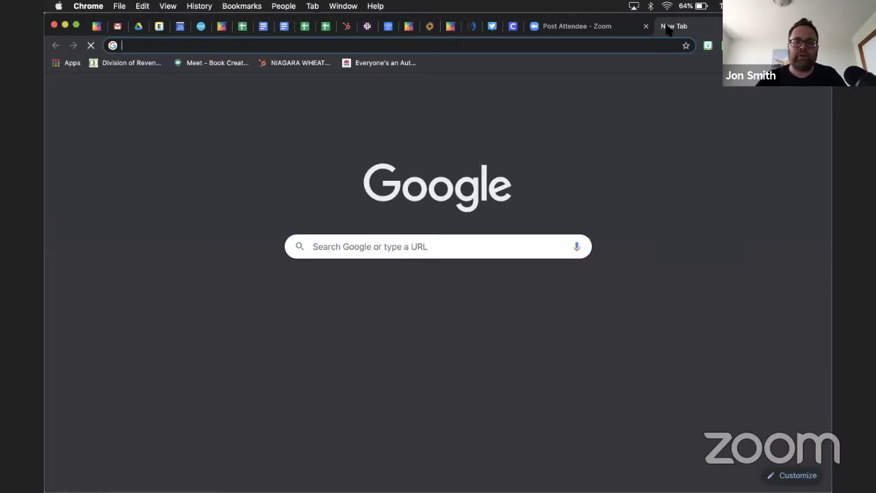
pyautogui.write('bookcreator.com')
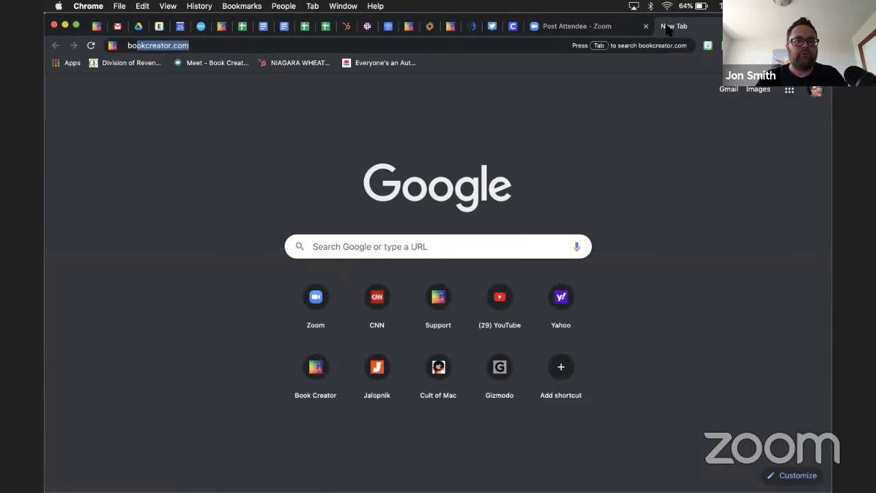
pyautogui.press('Return')
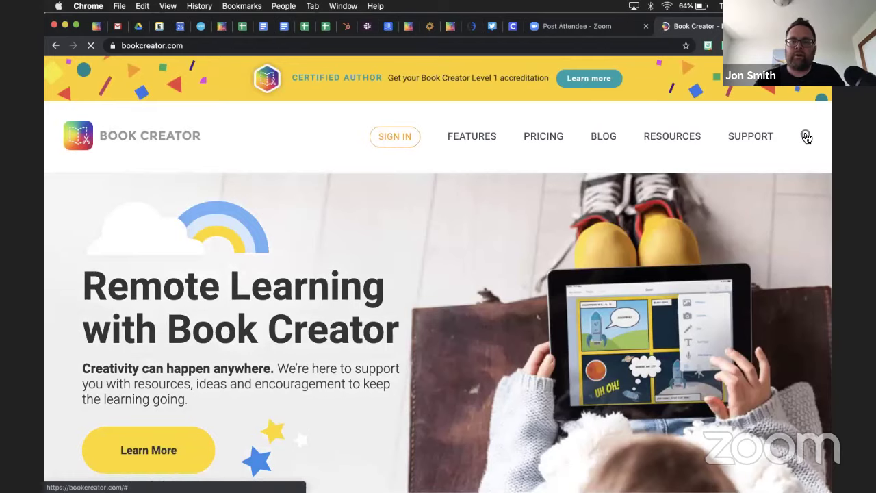
# Step: Search the Book Creator website for "accessibility"
pyautogui.click(806, 136)
pyautogui.write('accessibili')
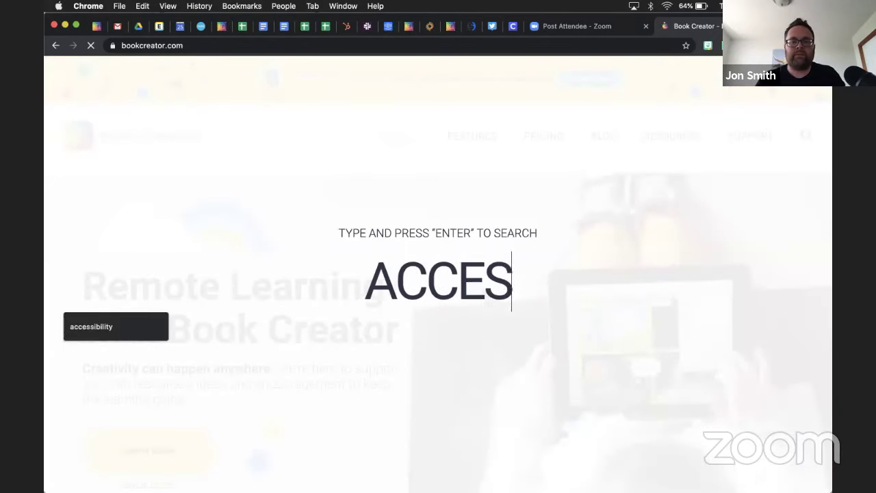
pyautogui.write('ty')
pyautogui.press('Return')
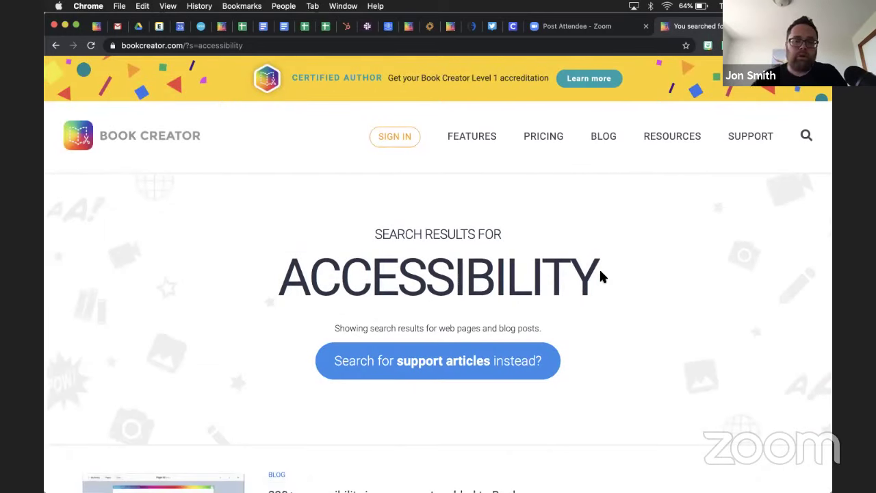
# Step: Open the blog post "230+ accessibility improvements added to Book Creator" from the search results
pyautogui.scroll(-3, 600, 273)
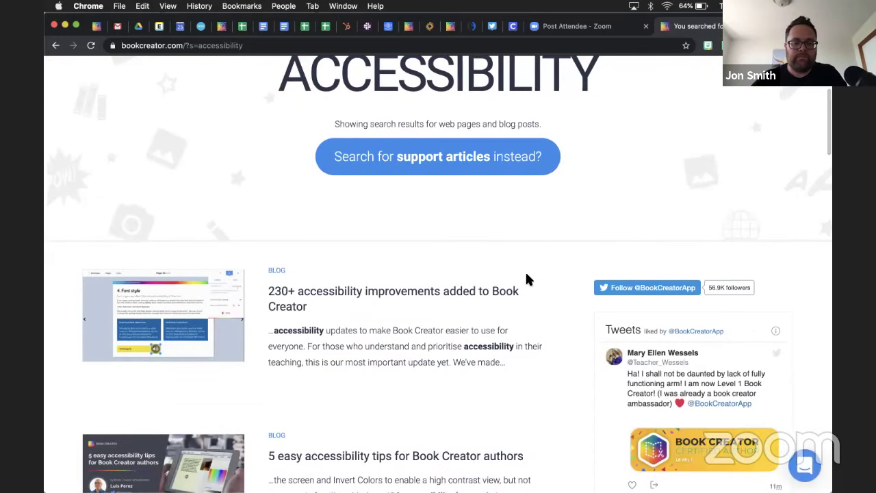
pyautogui.scroll(-2, 525, 274)
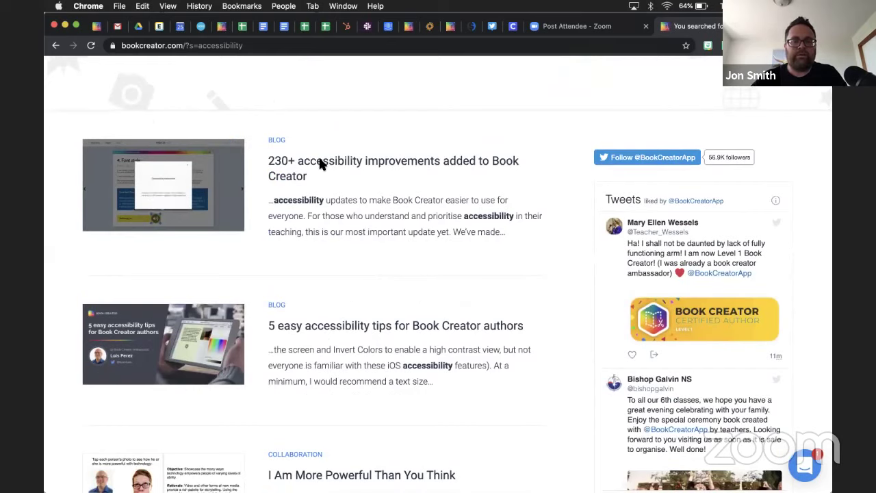
pyautogui.click(299, 166)
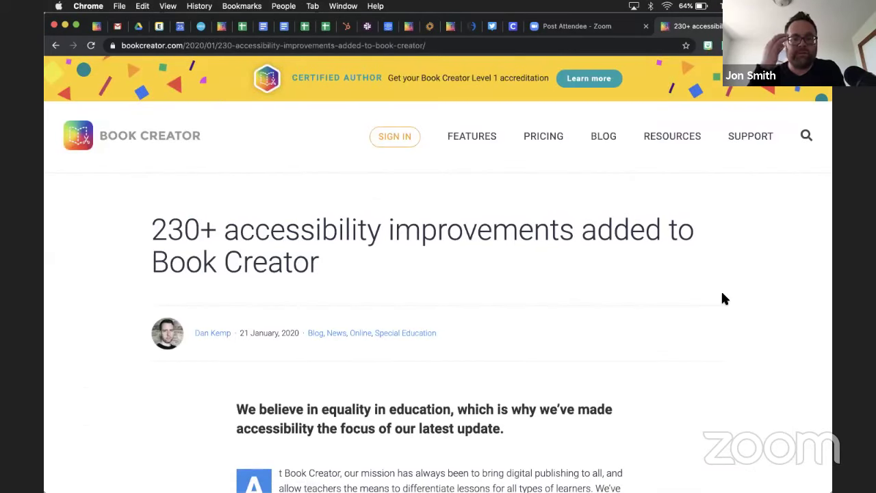
# Step: Review the blog post's overview list and its sections on dictation, video captions, audio transcripts and keyboard navigation
pyautogui.scroll(-5, 724, 298)
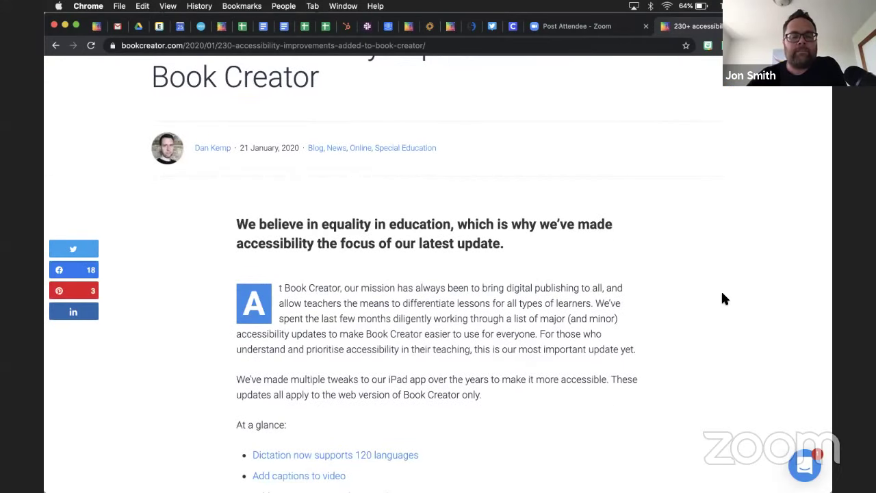
pyautogui.scroll(-5, 724, 299)
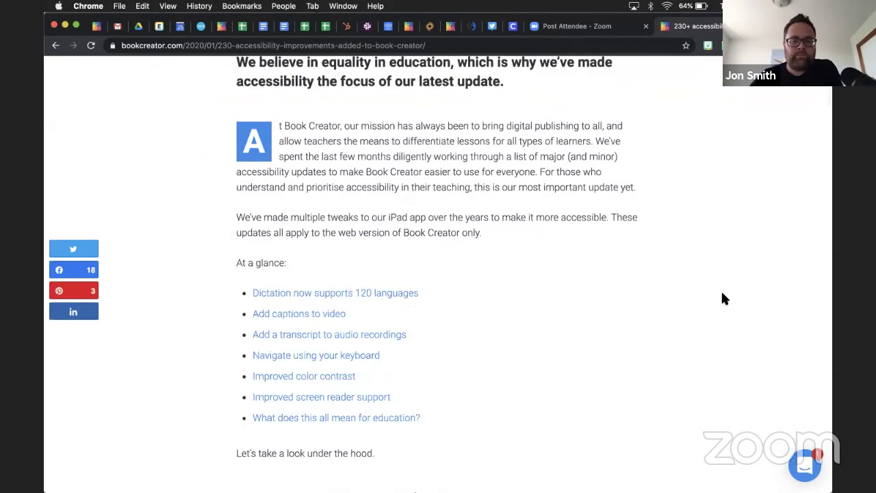
pyautogui.scroll(-3, 724, 298)
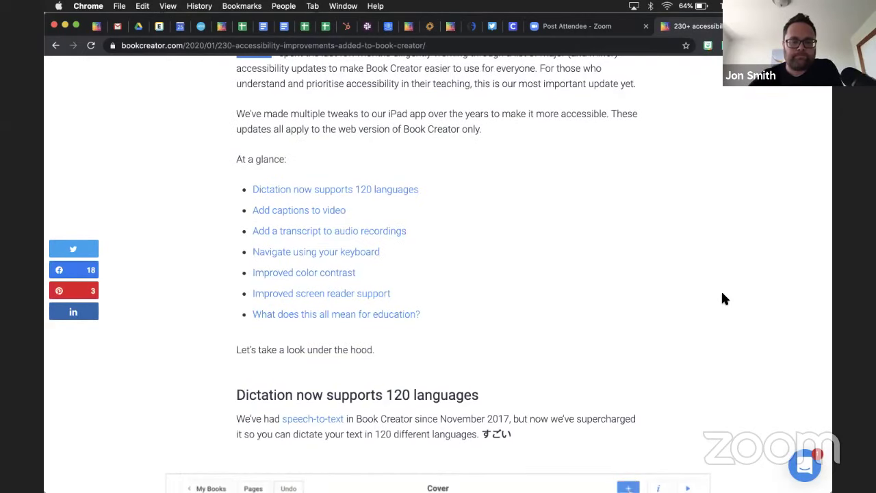
pyautogui.scroll(-9, 724, 299)
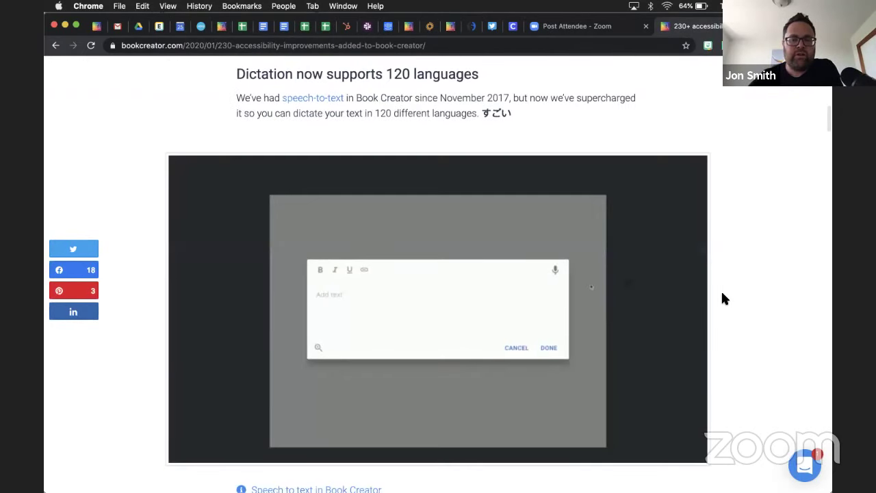
pyautogui.scroll(1, 724, 298)
pyautogui.scroll(-1, 720, 290)
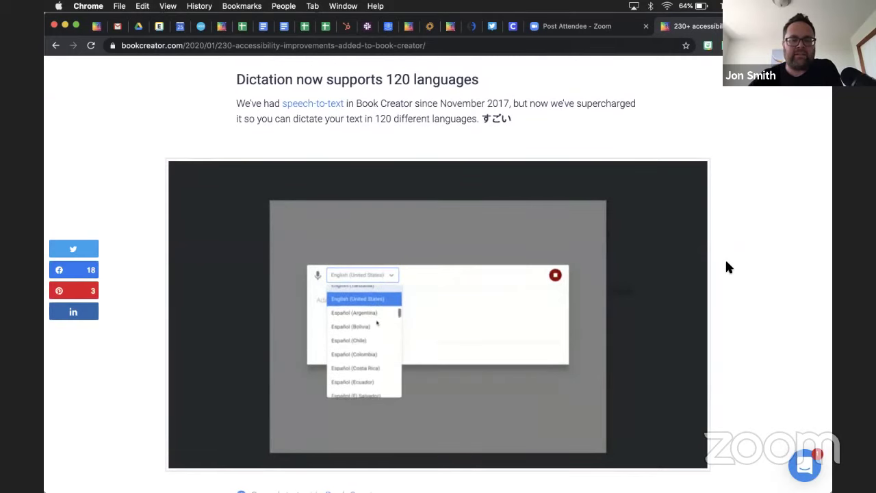
pyautogui.scroll(-11, 727, 267)
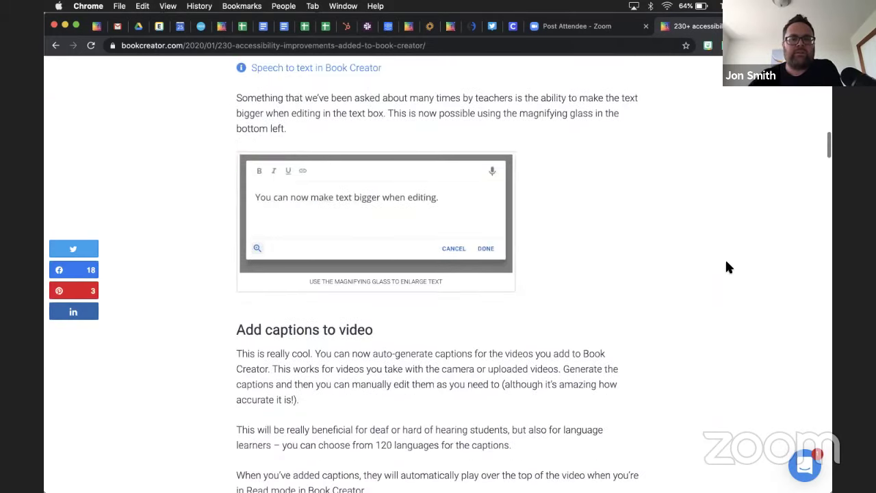
pyautogui.scroll(-2, 726, 263)
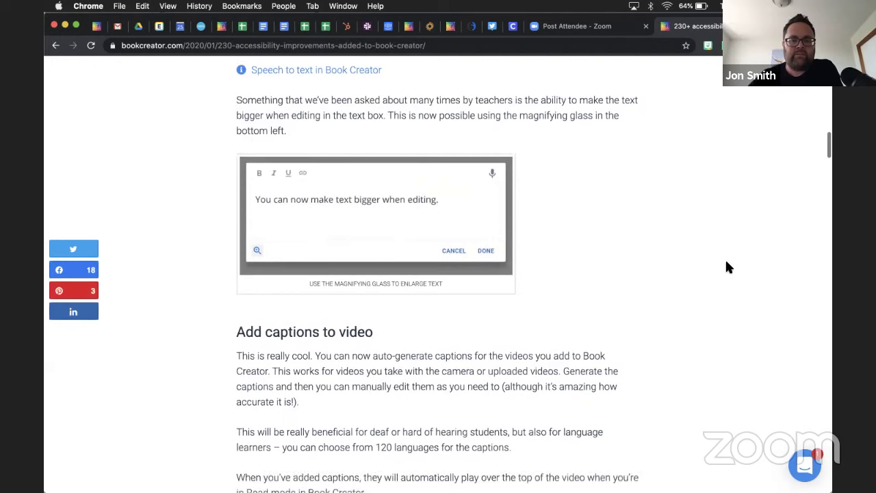
pyautogui.scroll(-10, 726, 267)
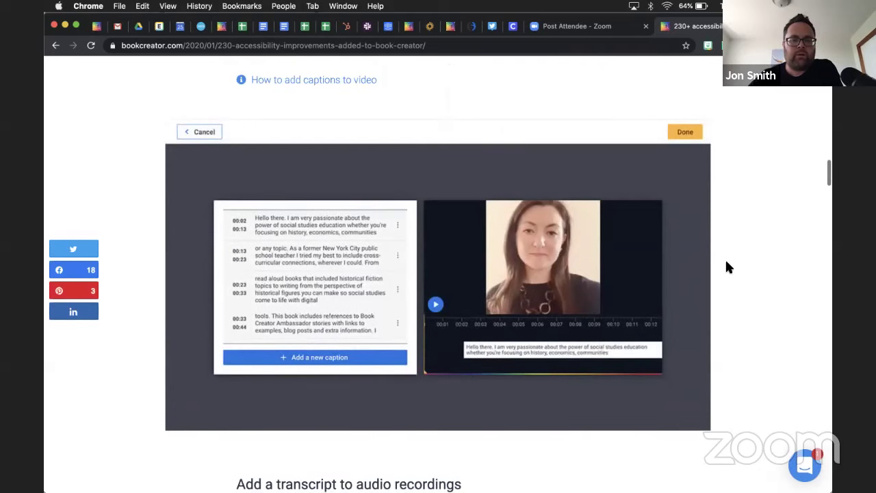
pyautogui.scroll(-10, 728, 266)
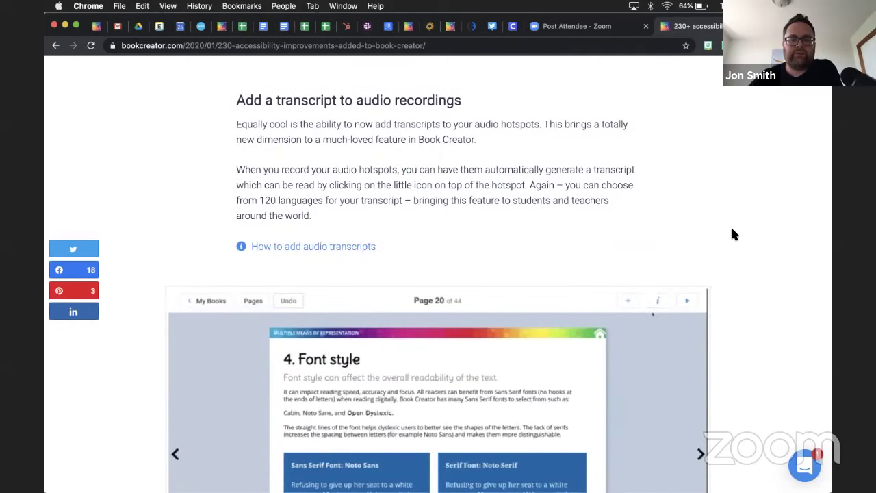
pyautogui.scroll(-8, 732, 234)
pyautogui.scroll(-5, 732, 233)
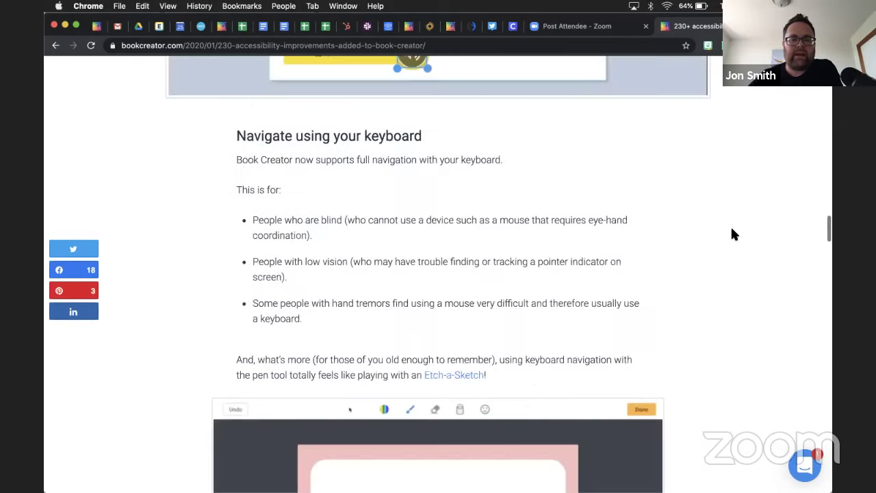
pyautogui.scroll(-6, 731, 232)
pyautogui.scroll(-14, 731, 234)
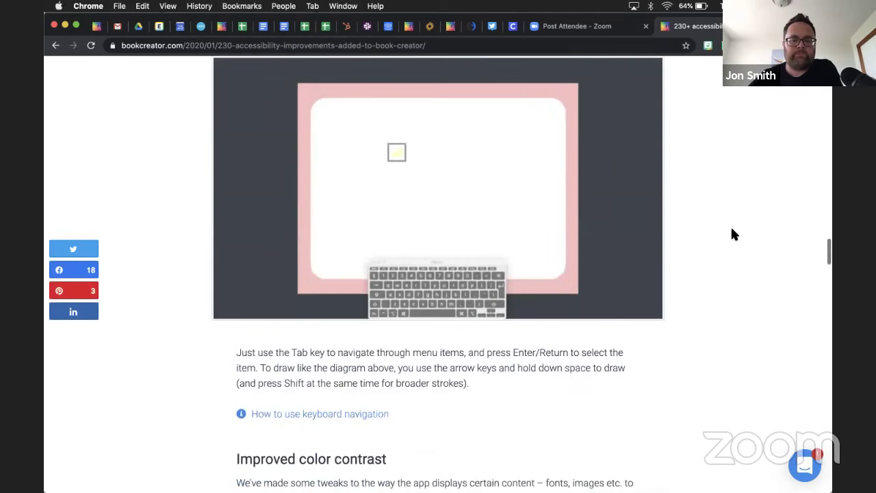
# Step: Examine the post's color contrast comparison, the screen reader and VPAT information, and the section on what it means for education
pyautogui.scroll(-1, 731, 234)
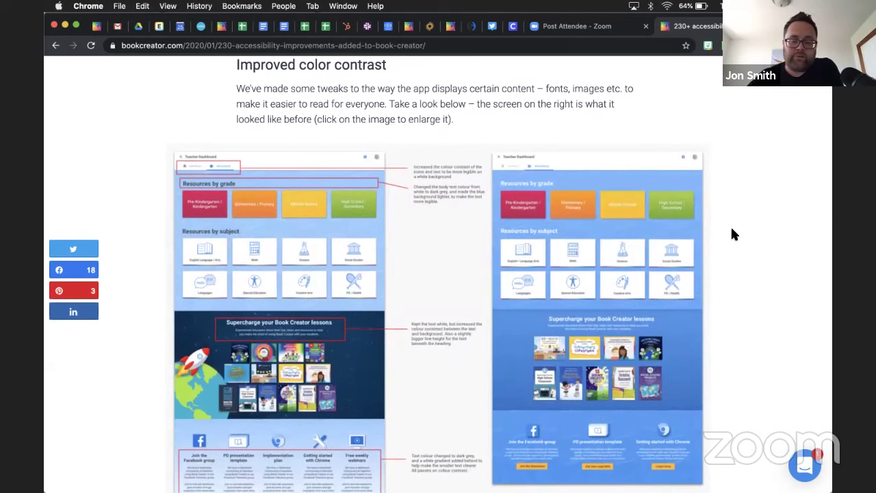
pyautogui.scroll(-1, 724, 224)
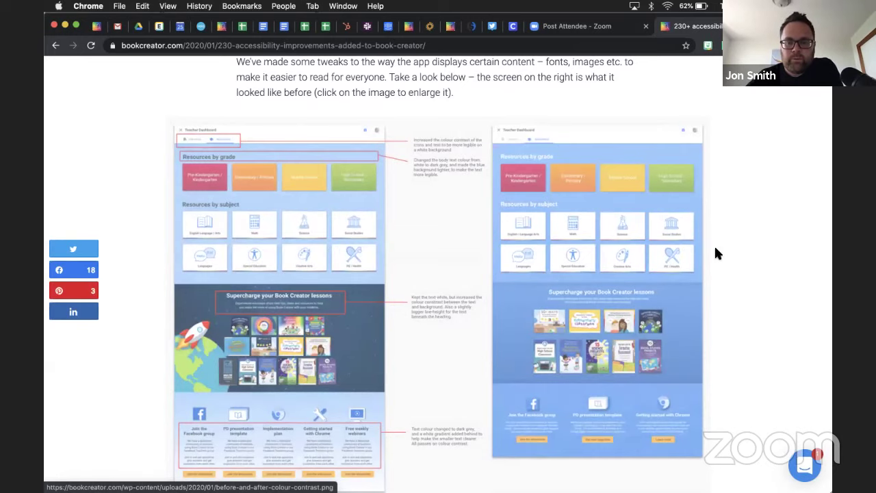
pyautogui.scroll(-1, 774, 245)
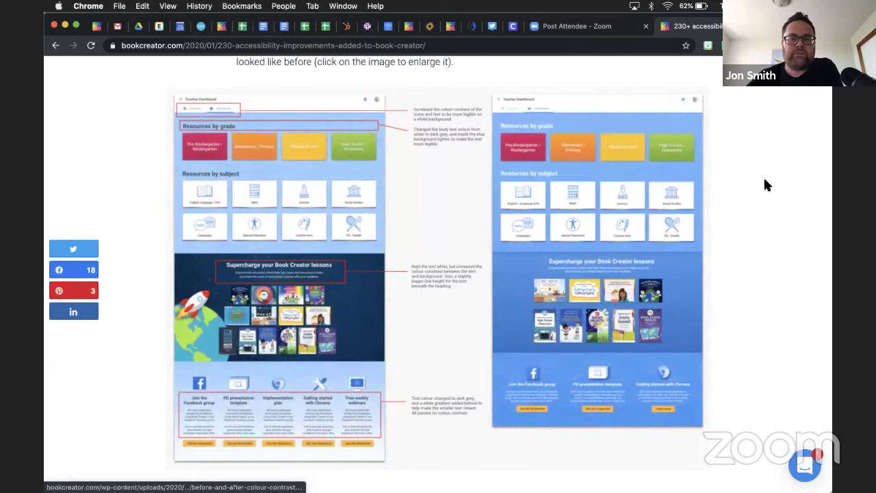
pyautogui.scroll(-7, 765, 183)
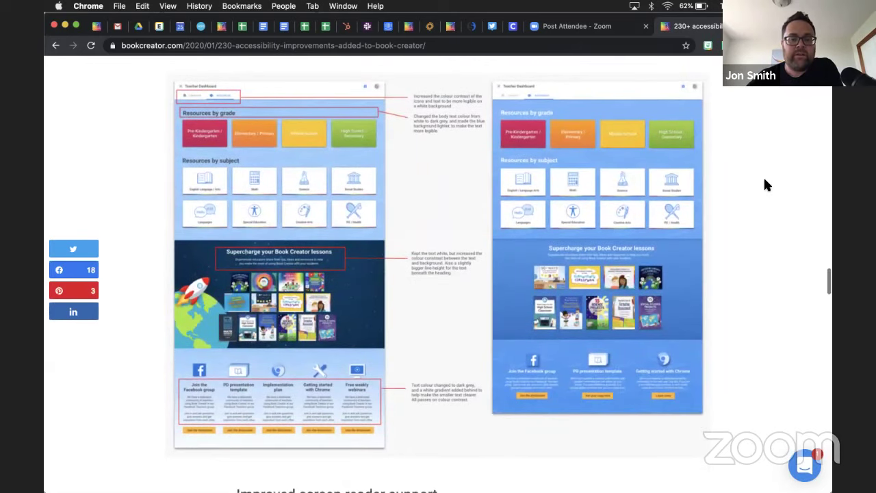
pyautogui.scroll(-4, 765, 184)
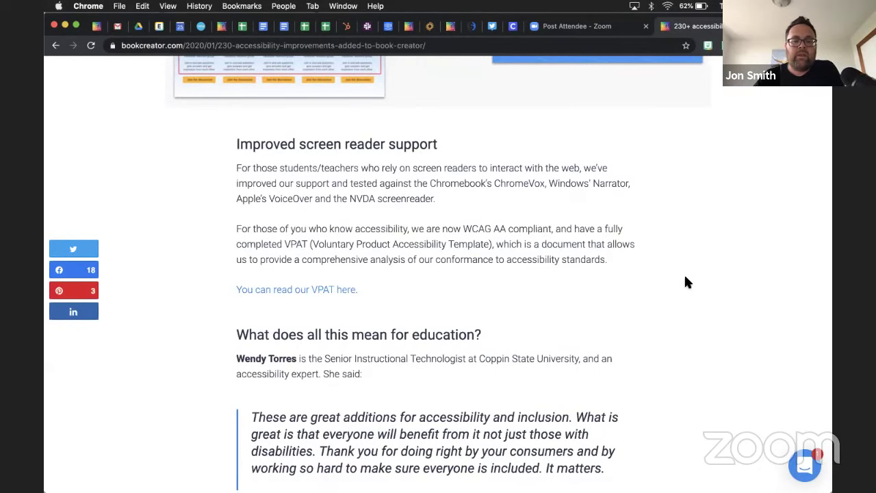
pyautogui.scroll(-5, 686, 280)
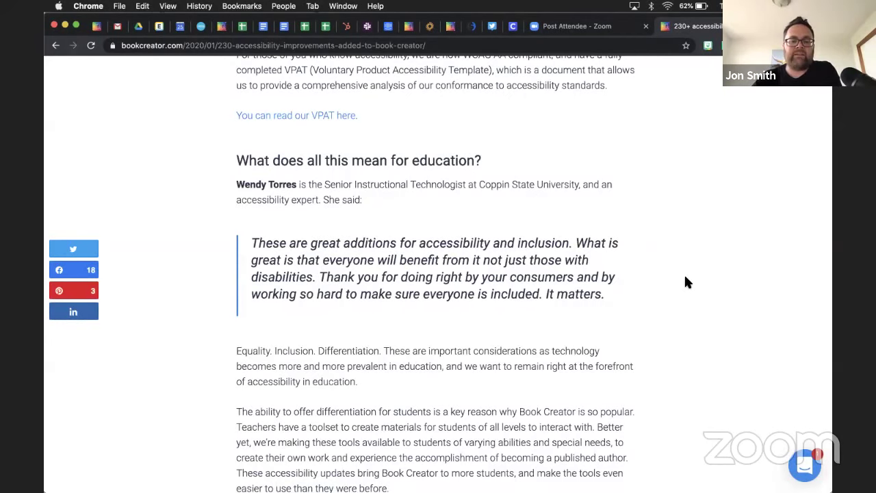
# Step: Page through the embedded book on differentiated learning to the page about teacher created interactive notebooks, and return to the color contrast section
pyautogui.scroll(-5, 684, 280)
pyautogui.scroll(-10, 723, 248)
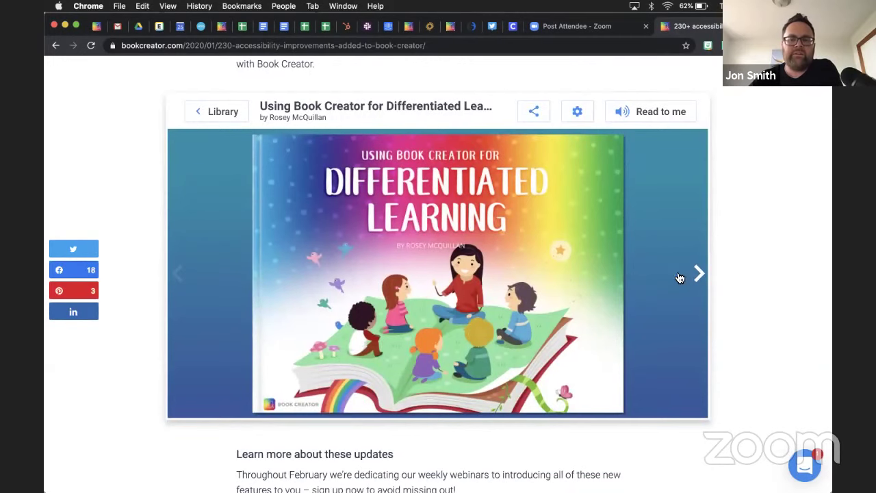
pyautogui.click(700, 273)
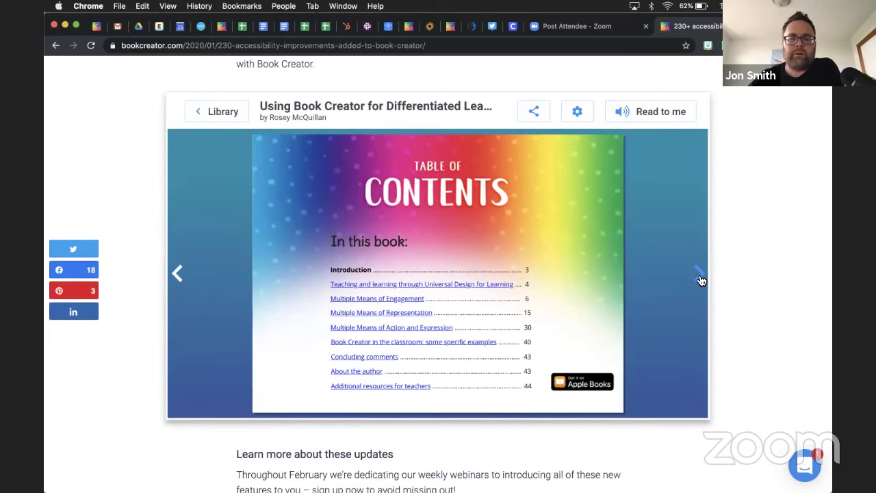
pyautogui.click(701, 280)
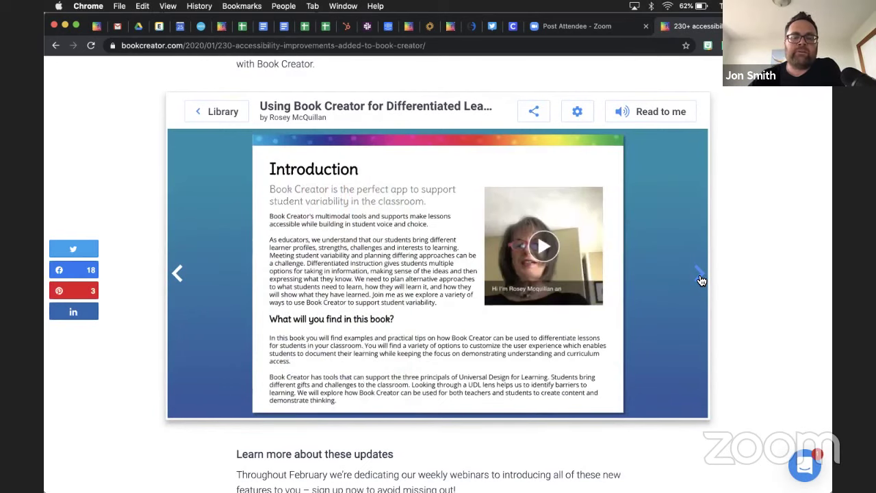
pyautogui.click(701, 281)
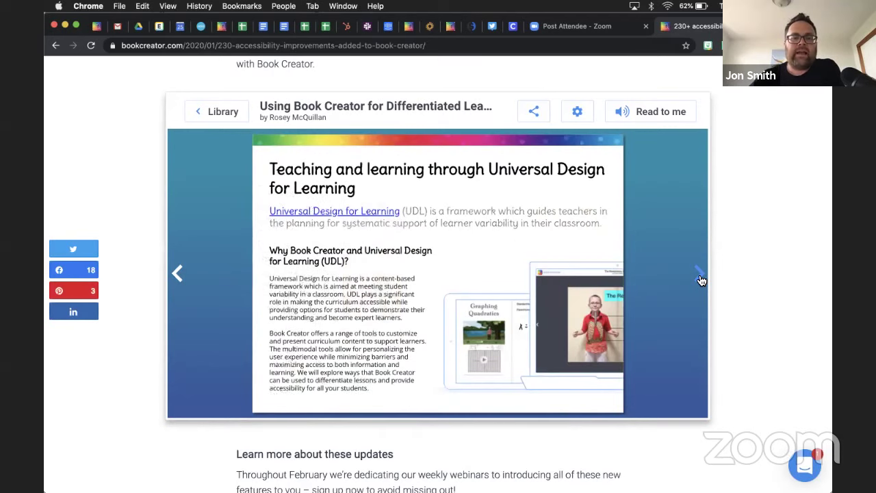
pyautogui.click(701, 280)
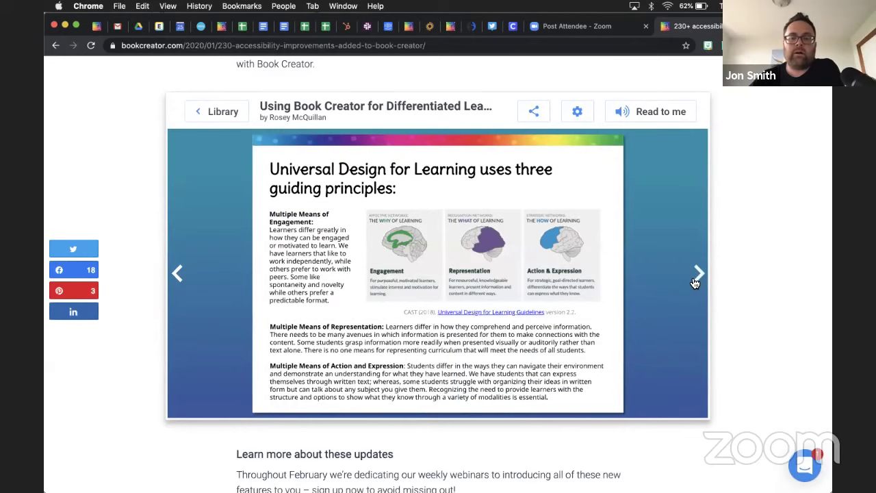
pyautogui.click(696, 280)
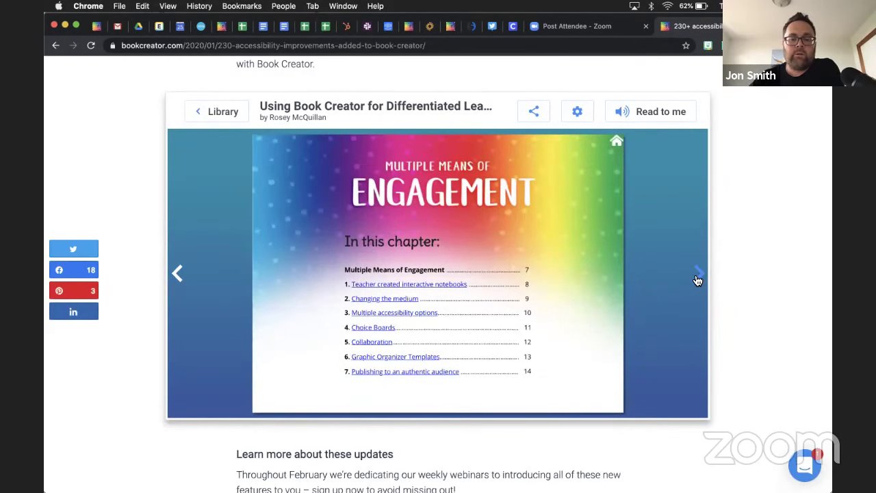
pyautogui.click(699, 281)
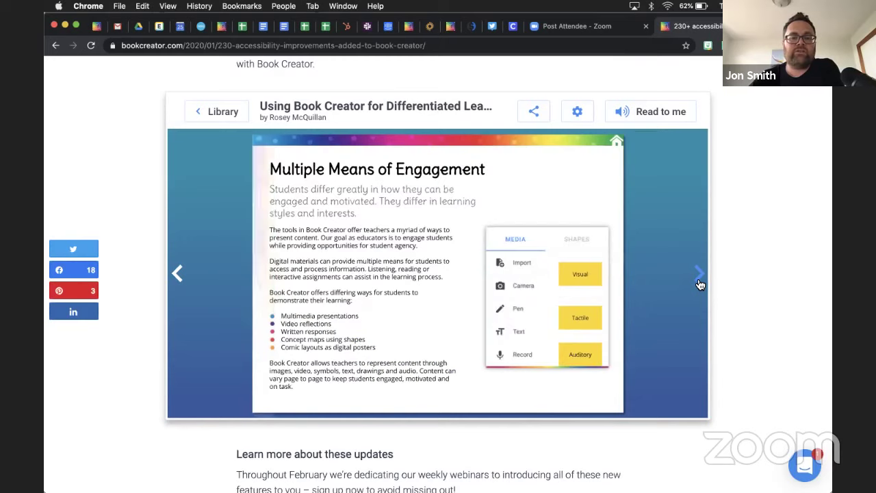
pyautogui.click(699, 276)
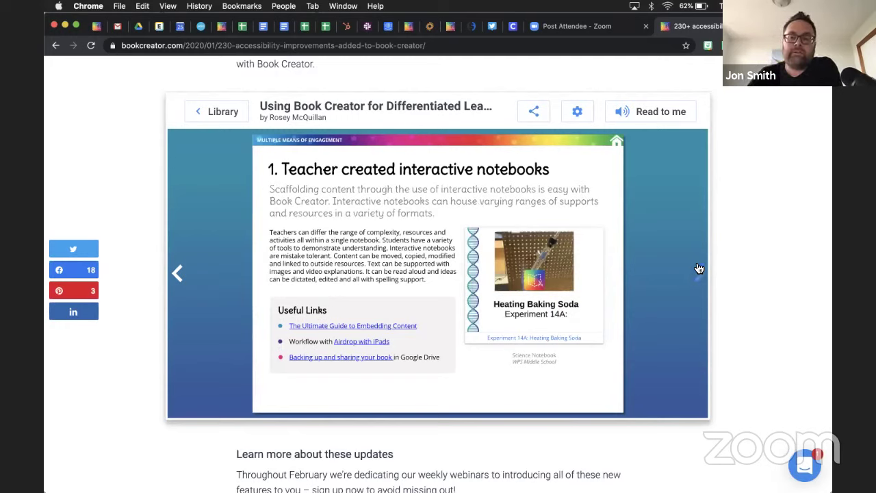
pyautogui.scroll(15, 755, 228)
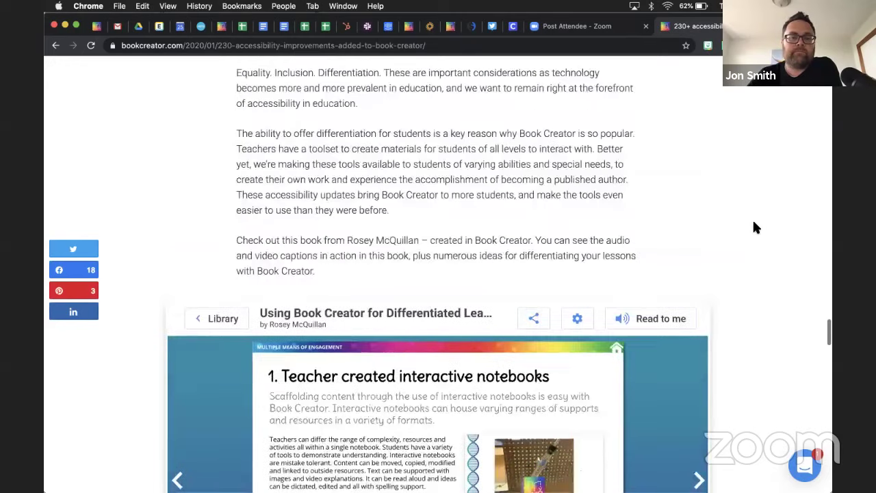
pyautogui.scroll(1, 755, 228)
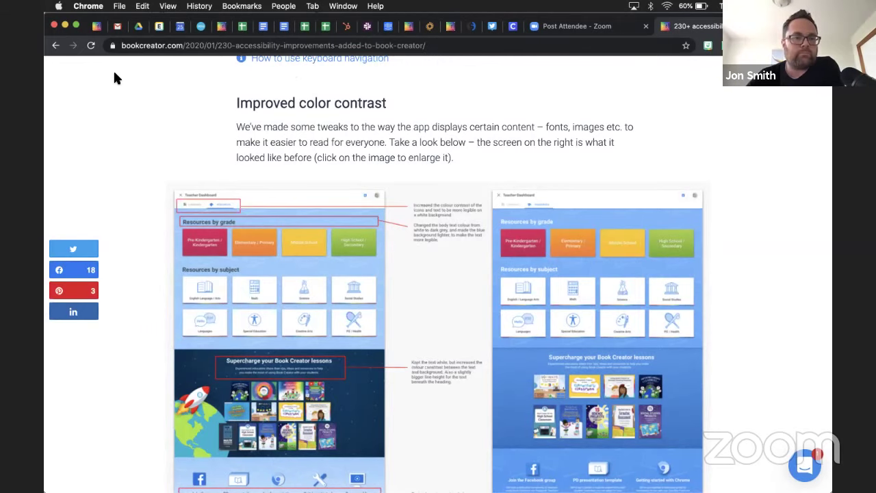
# Step: Return to the Book Creator cover and insert the photo of the brown dog holding rolled banknotes from an image search for "dog"
pyautogui.click(97, 26)
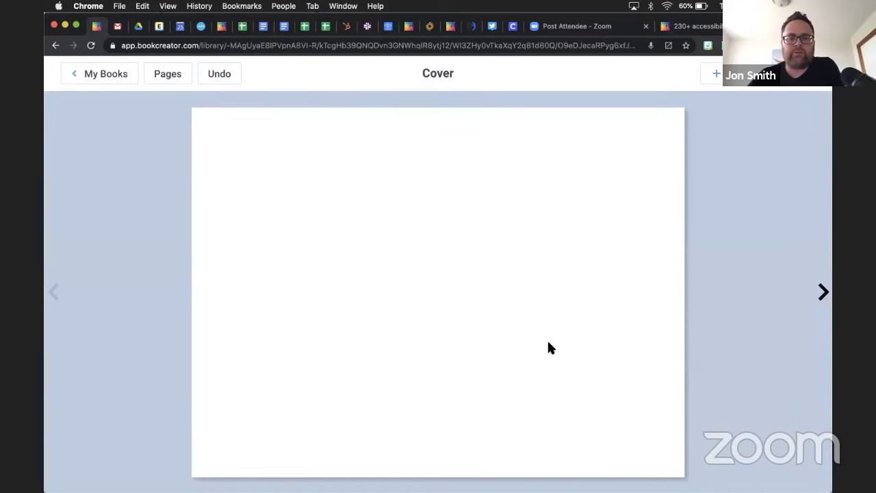
pyautogui.click(715, 80)
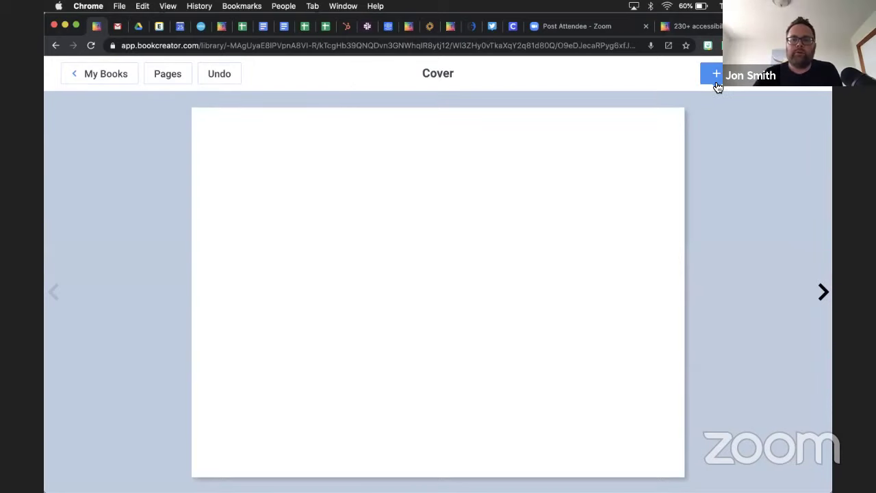
pyautogui.click(682, 107)
pyautogui.click(679, 141)
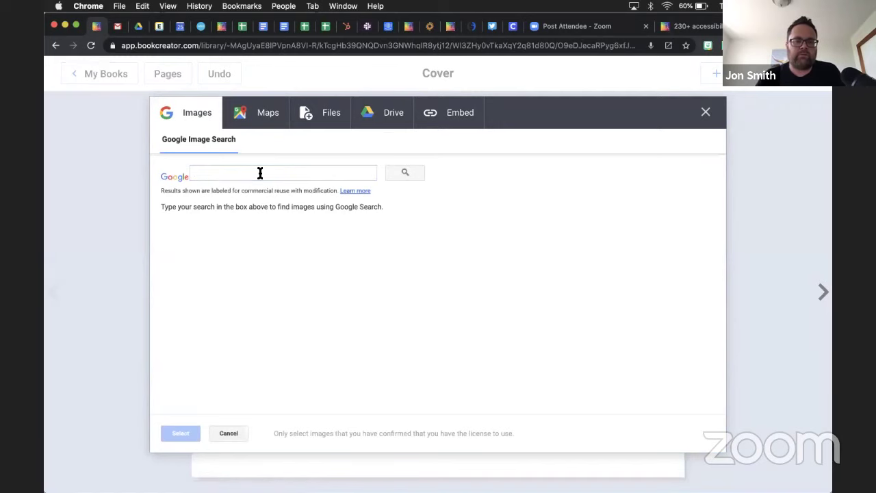
pyautogui.click(260, 173)
pyautogui.write('dog')
pyautogui.press('Return')
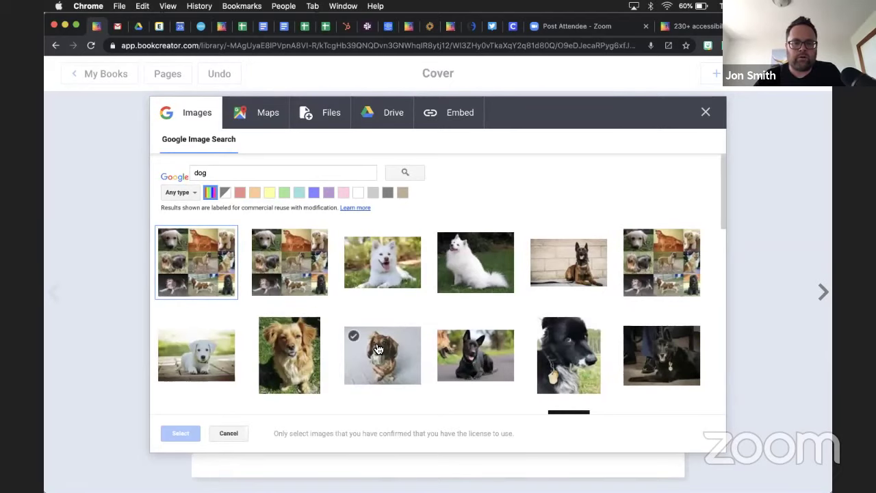
pyautogui.click(377, 349)
pyautogui.click(200, 425)
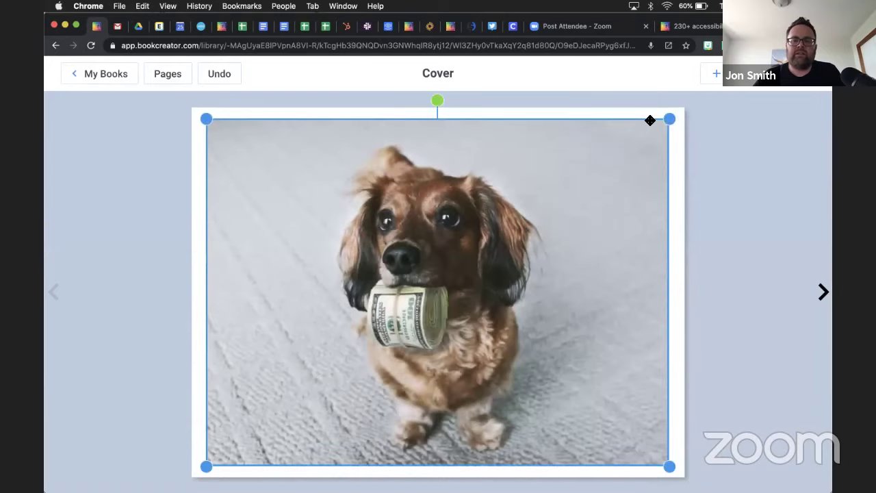
# Step: Shrink the dog photo to about a quarter of the page width and duplicate it into a row of four along the cover's upper edge
pyautogui.moveTo(668, 119); pyautogui.dragTo(287, 140)
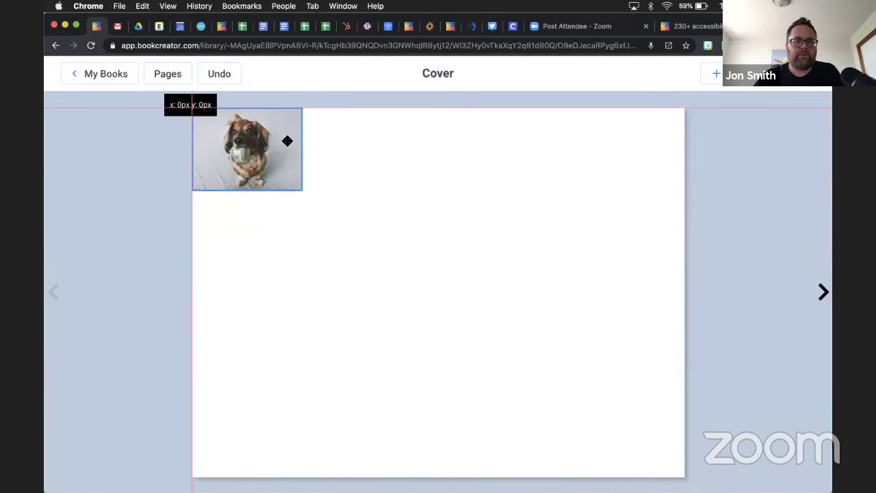
pyautogui.click(291, 182)
pyautogui.moveTo(272, 174); pyautogui.dragTo(387, 172)
pyautogui.press('super+c')
pyautogui.press('super+v')
pyautogui.press('super+v')
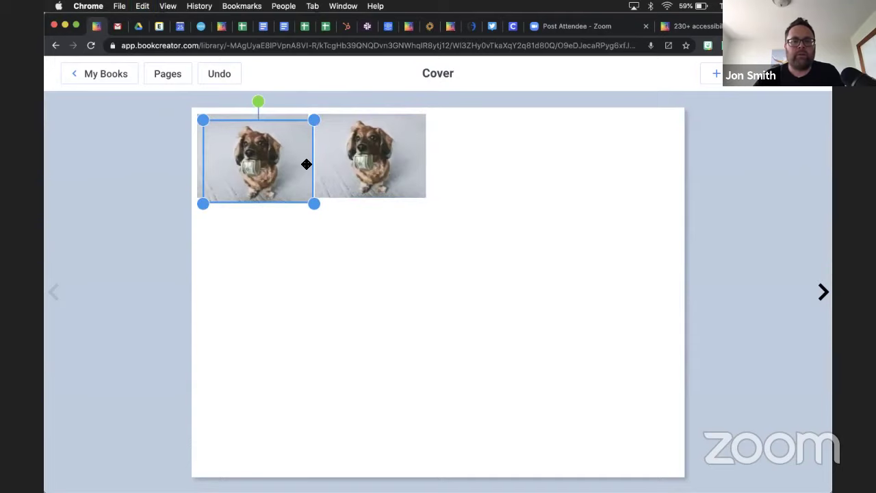
pyautogui.moveTo(305, 164); pyautogui.dragTo(513, 157)
pyautogui.press('super+v')
pyautogui.moveTo(313, 150); pyautogui.dragTo(645, 148)
pyautogui.click(650, 214)
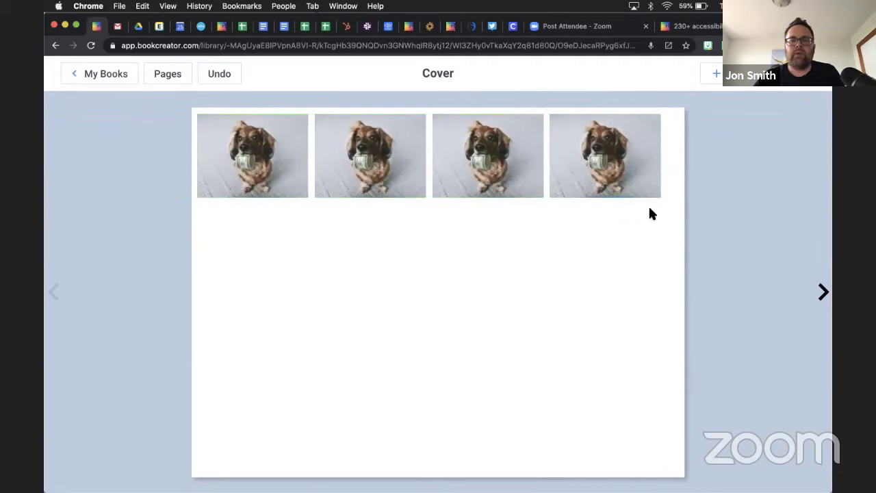
# Step: Record a short sound clip and add the recording to the cover
pyautogui.click(713, 74)
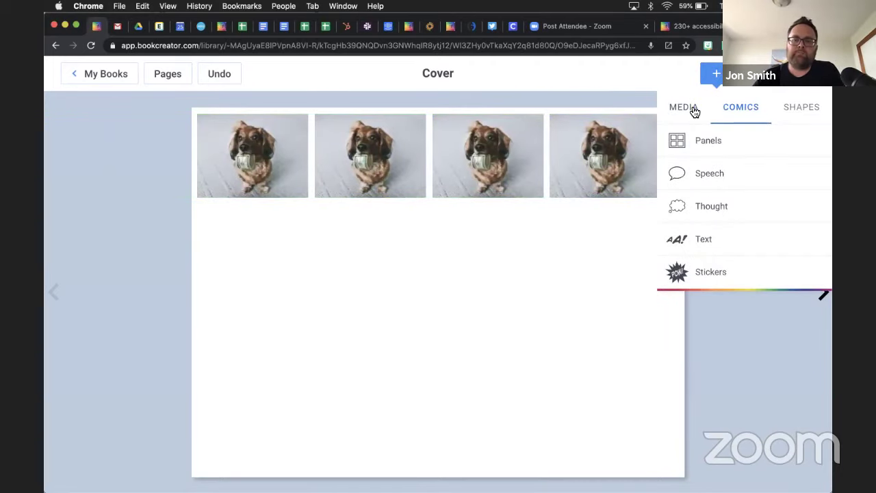
pyautogui.click(694, 112)
pyautogui.click(690, 271)
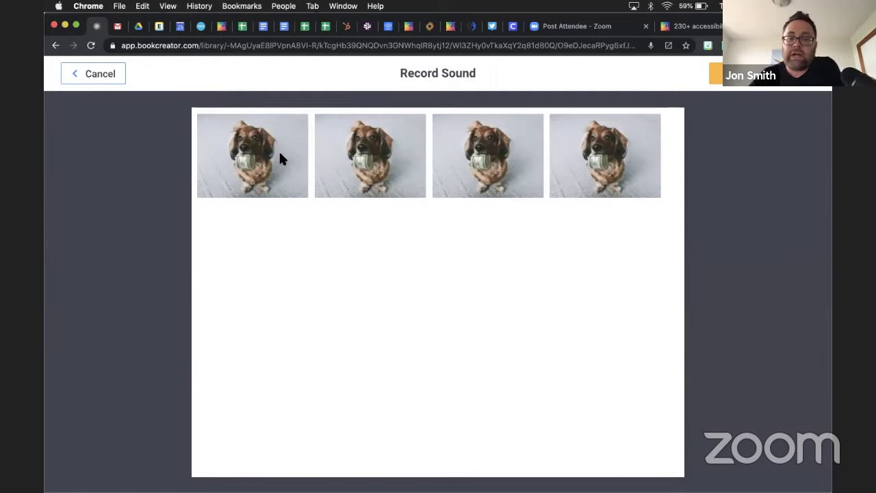
pyautogui.click(718, 73)
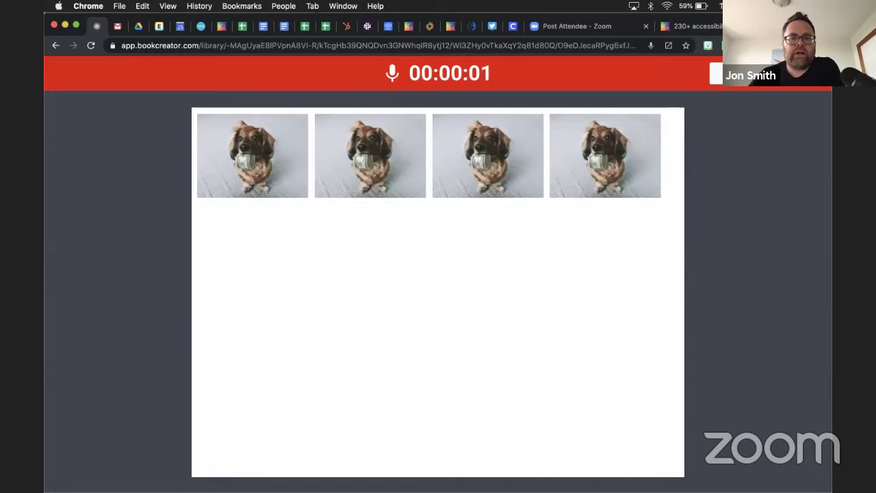
pyautogui.click(715, 73)
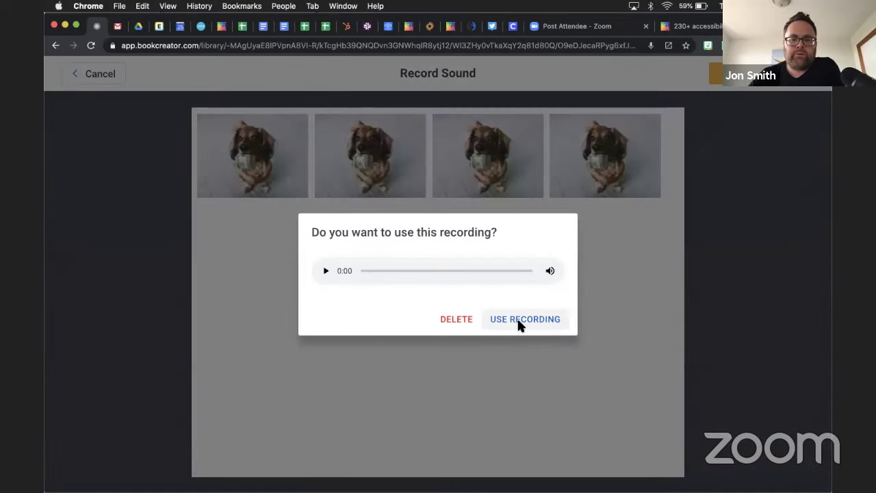
pyautogui.click(518, 321)
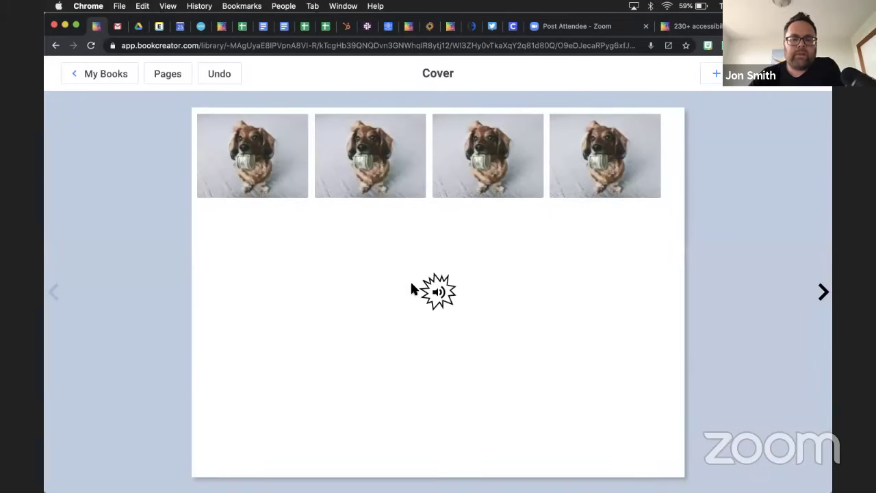
# Step: Move the sound icon onto the lower-left corner of the first dog photo
pyautogui.click(427, 291)
pyautogui.moveTo(427, 291); pyautogui.dragTo(206, 176)
pyautogui.click(324, 264)
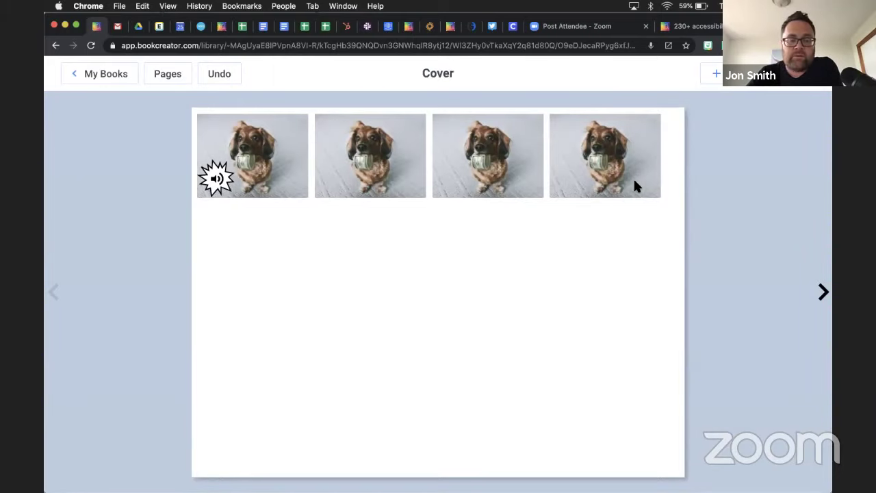
# Step: Make the sound invisible when reading and stretch its area to cover the whole first dog photo
pyautogui.click(215, 177)
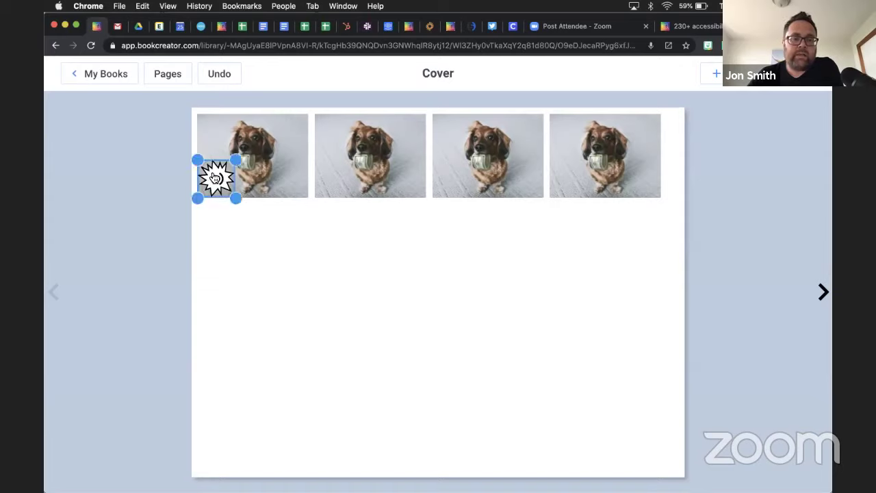
pyautogui.click(759, 85)
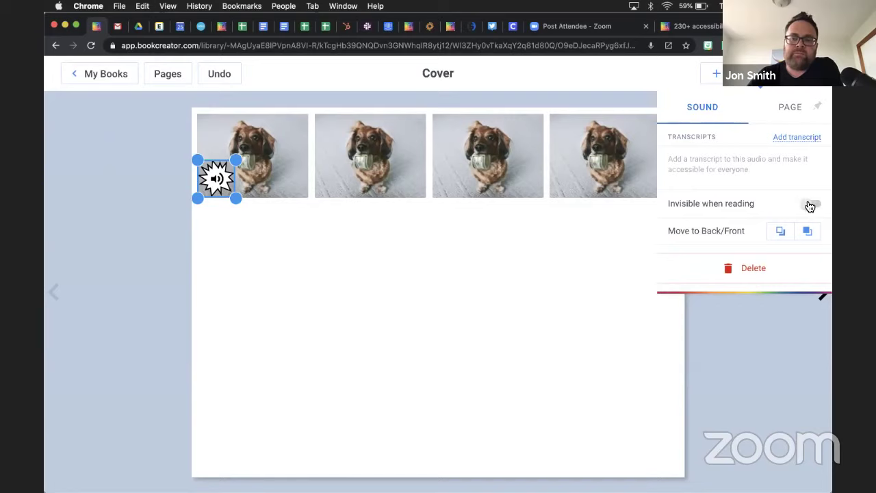
pyautogui.click(809, 205)
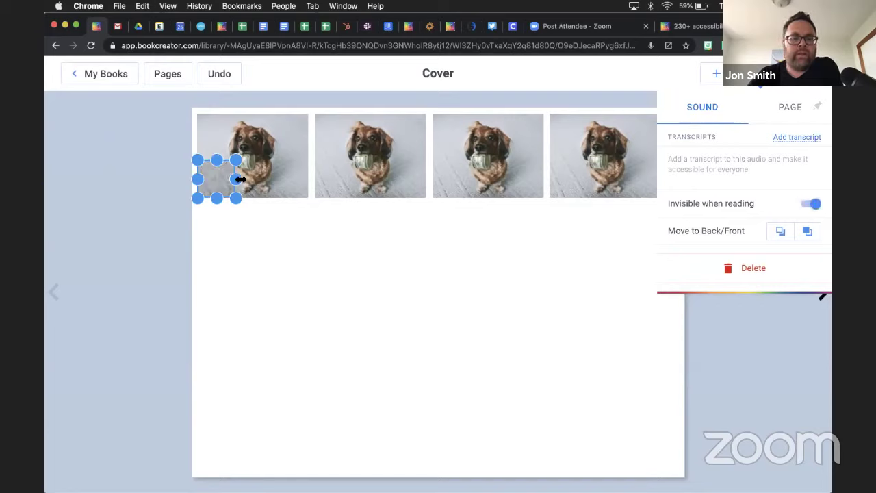
pyautogui.moveTo(237, 178); pyautogui.dragTo(307, 179)
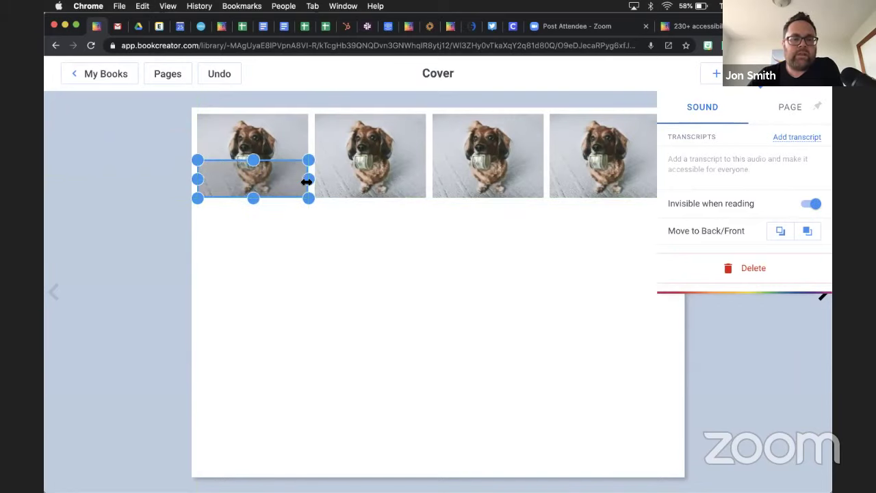
pyautogui.moveTo(253, 161); pyautogui.dragTo(253, 114)
pyautogui.click(492, 269)
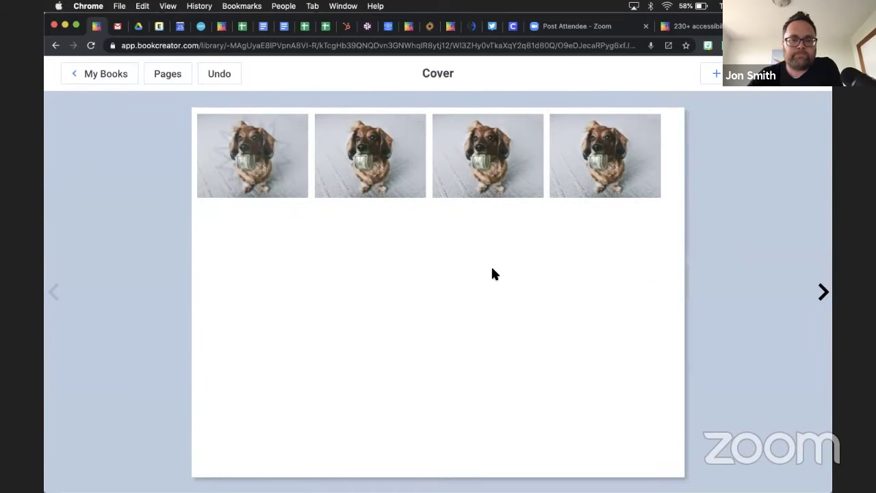
# Step: Preview the book in reading mode to try the hidden sound, and return to editing the cover
pyautogui.click(787, 73)
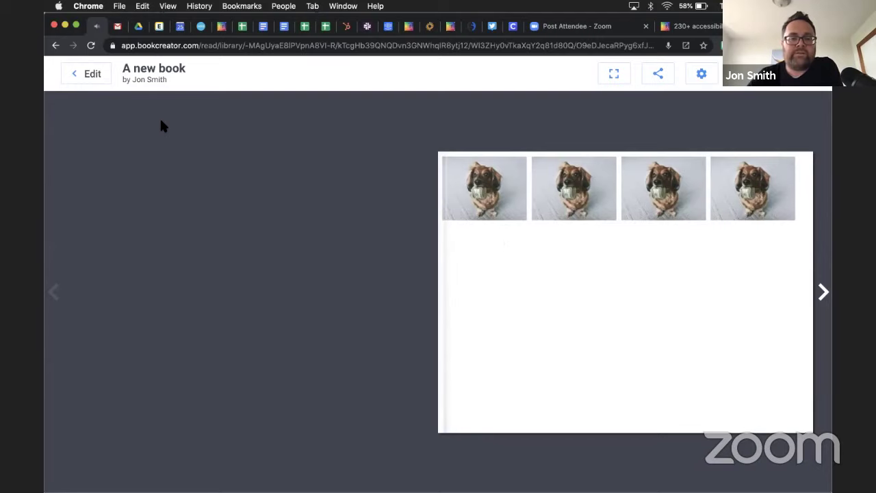
pyautogui.click(106, 80)
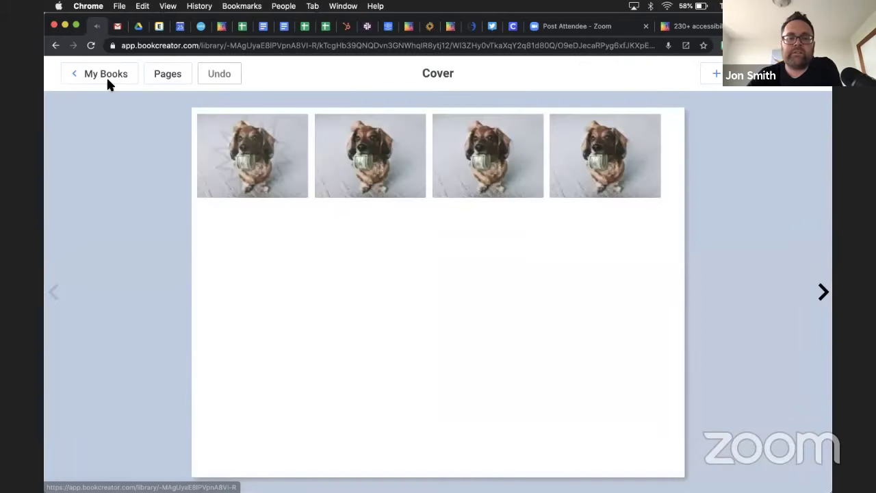